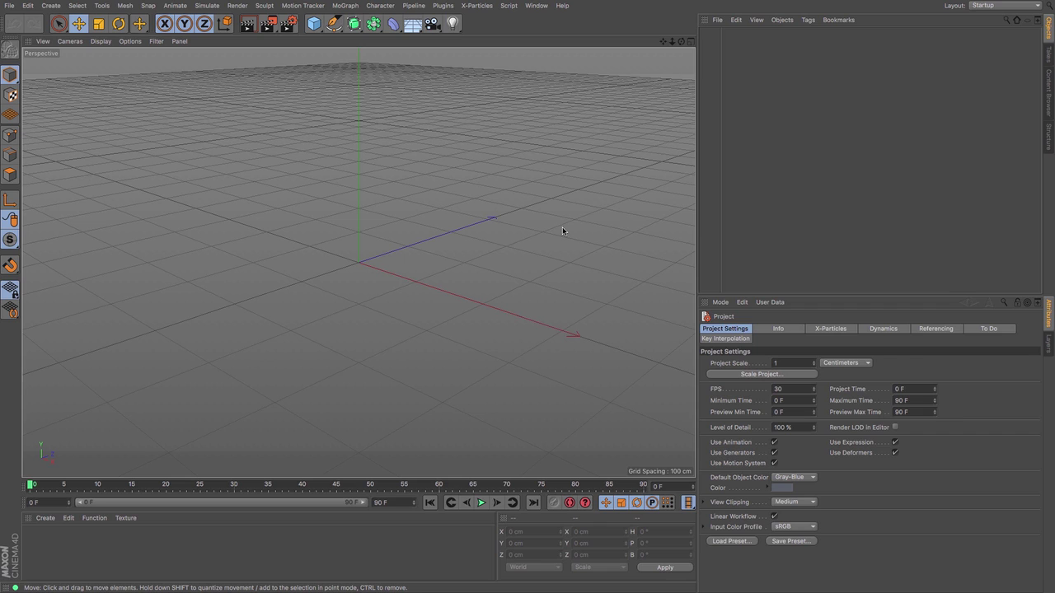
# Add a cube and record a keyframe for it at frame 0, positioned at about -592 cm along X.
pyautogui.click(310, 25)
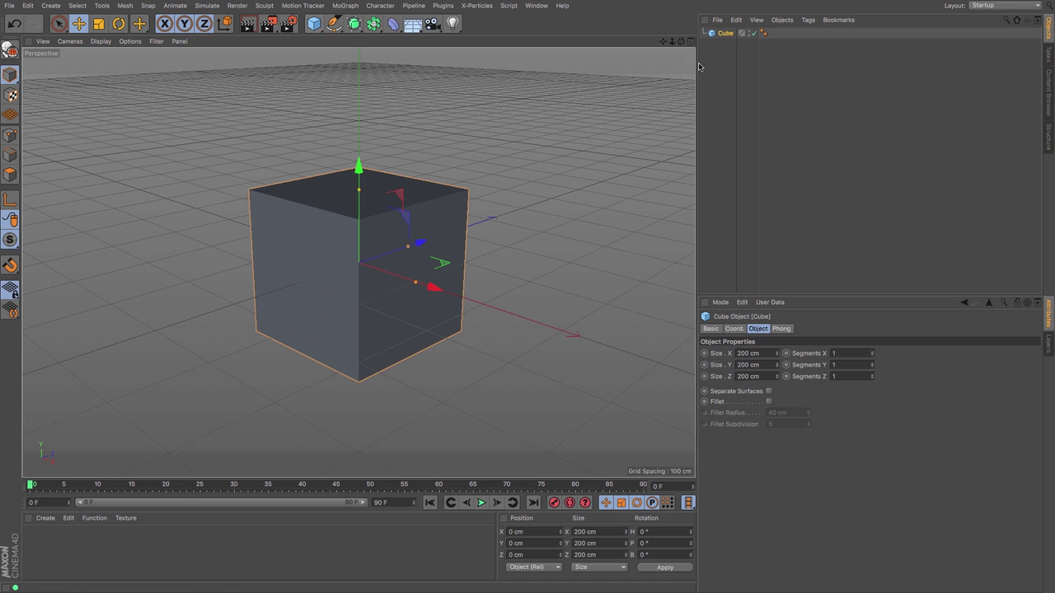
pyautogui.scroll(-5, 359, 262)
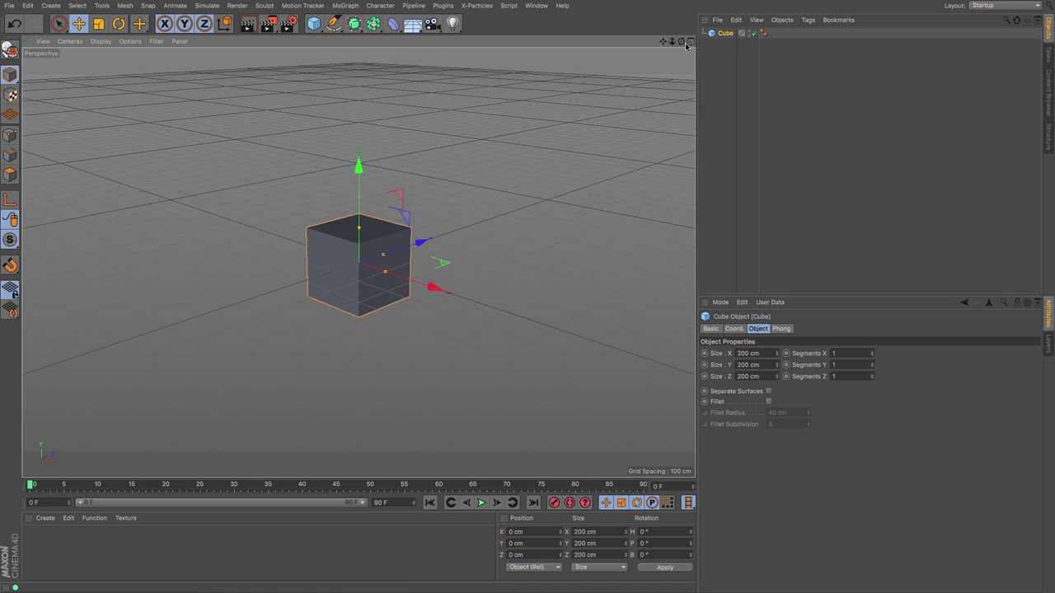
pyautogui.moveTo(358, 262)
pyautogui.keyDown('alt'); pyautogui.mouseDown()
pyautogui.moveTo(387, 247)
pyautogui.moveTo(337, 262)
pyautogui.moveTo(360, 262)
pyautogui.mouseUp(); pyautogui.keyUp('alt')
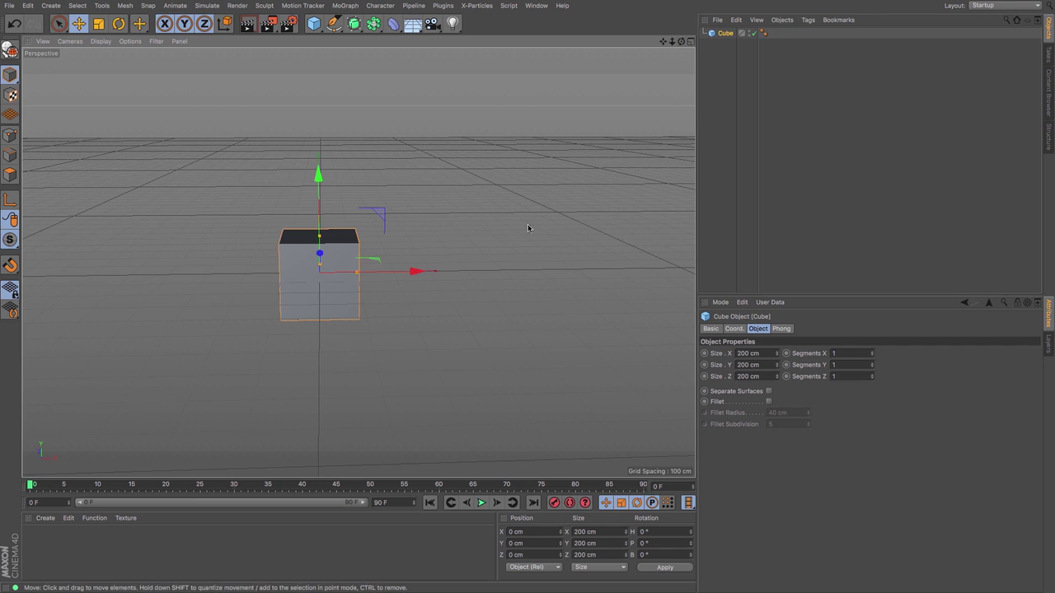
pyautogui.moveTo(421, 273); pyautogui.dragTo(199, 300)
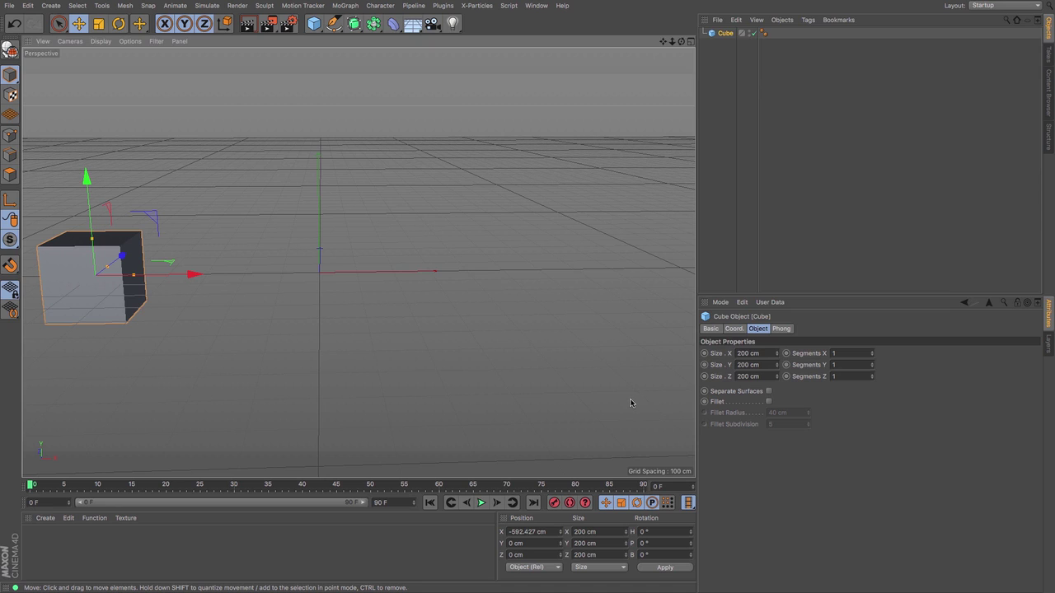
pyautogui.click(554, 504)
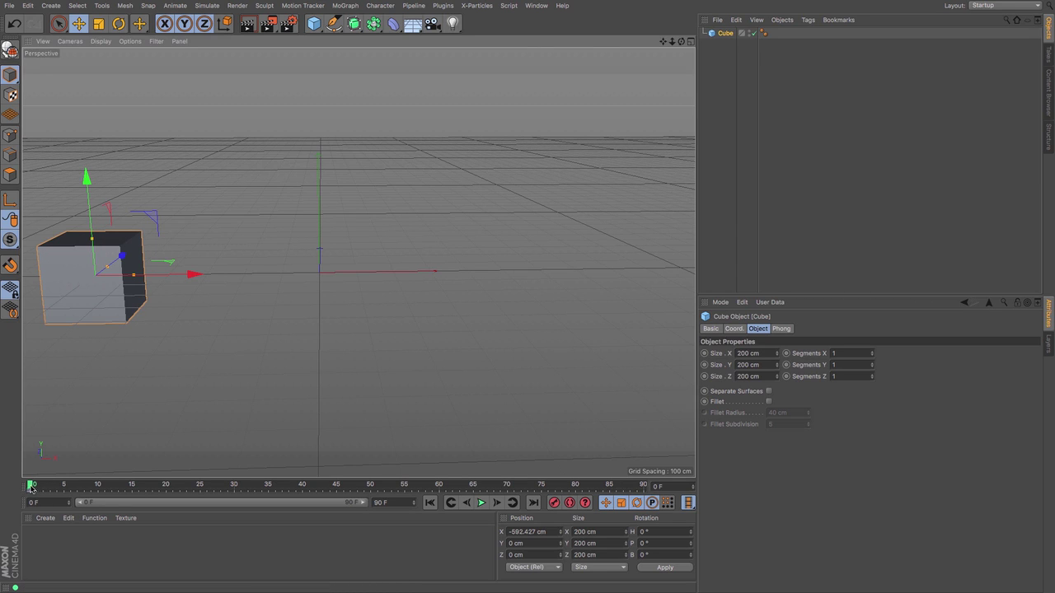
# Move the cube to about X 797 cm and Y 389 cm at frame 20 without recording a keyframe, and return to frame 0.
pyautogui.moveTo(33, 486); pyautogui.dragTo(163, 509)
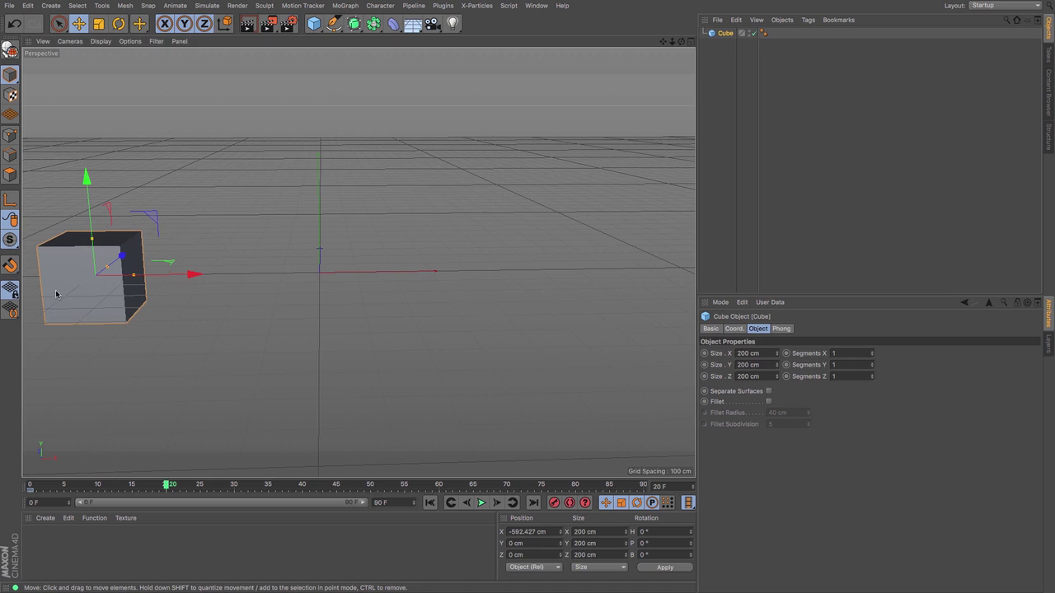
pyautogui.moveTo(56, 295); pyautogui.dragTo(590, 141)
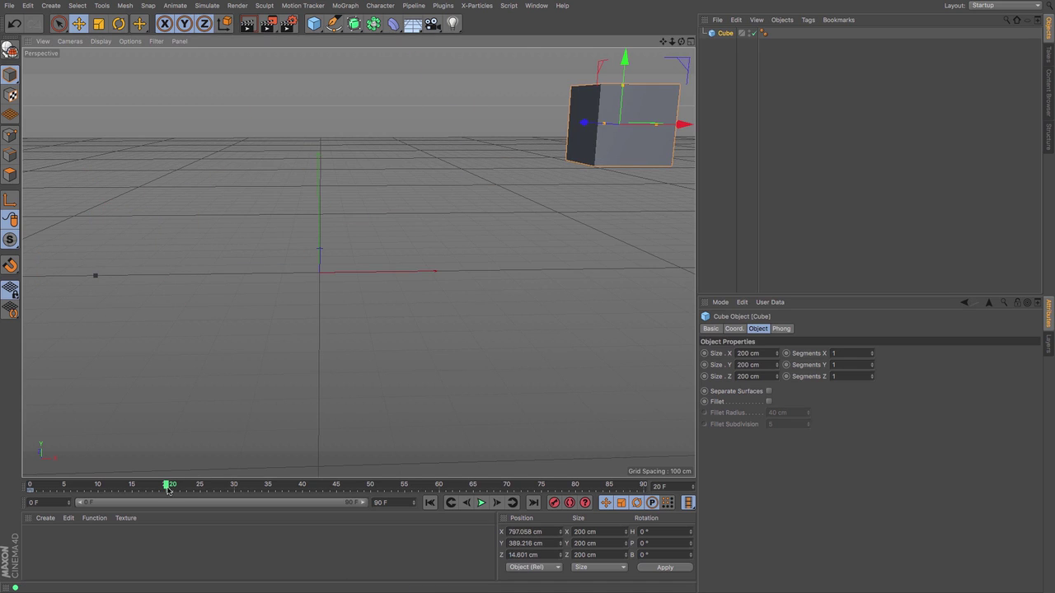
pyautogui.moveTo(167, 487); pyautogui.dragTo(29, 491)
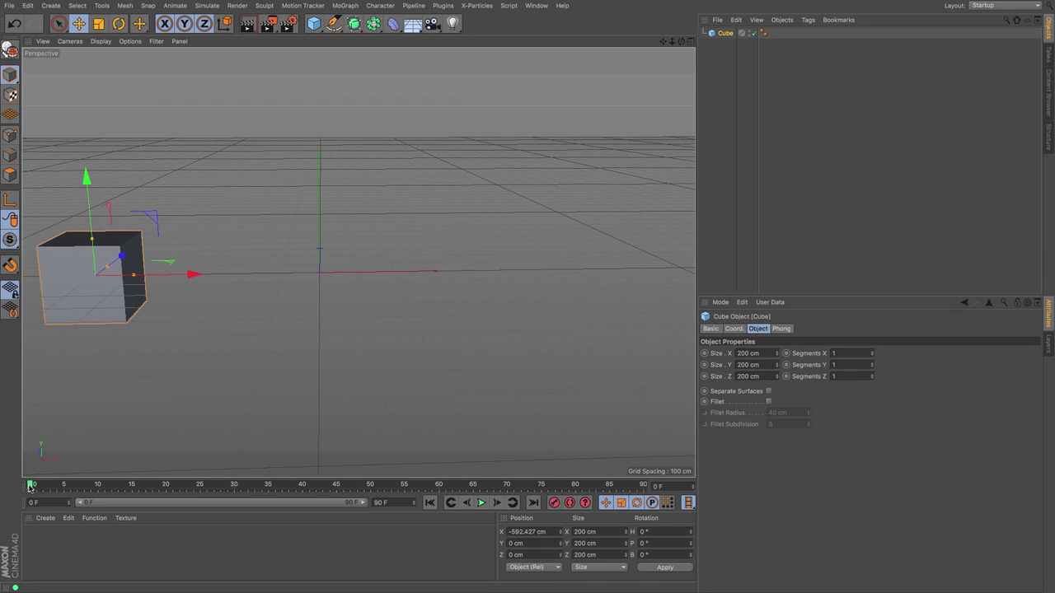
# At frame 90, move the cube along X to about 864 cm and record a second keyframe.
pyautogui.moveTo(29, 486); pyautogui.dragTo(643, 488)
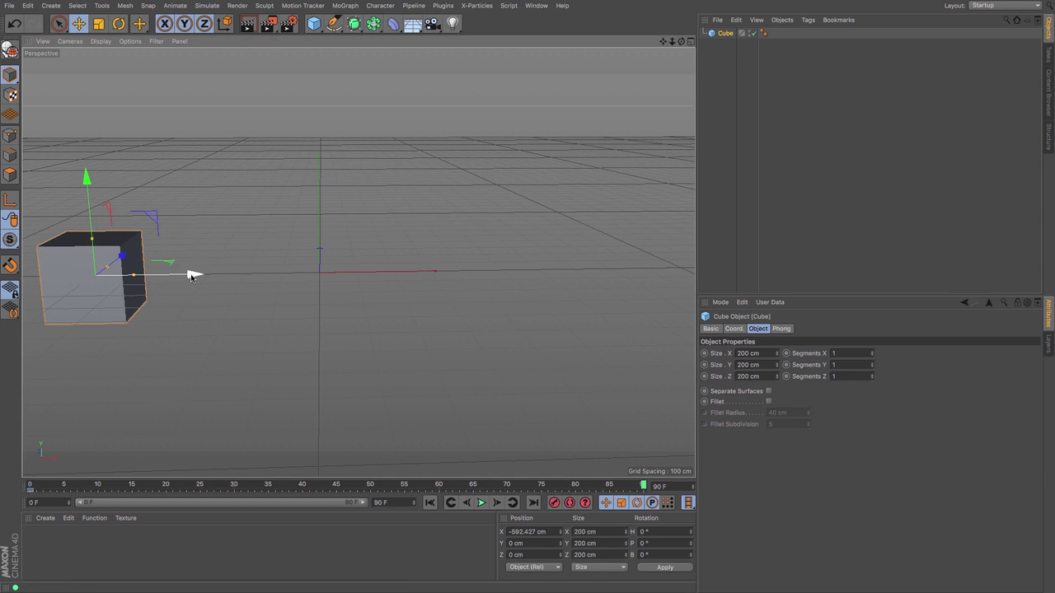
pyautogui.moveTo(193, 273); pyautogui.dragTo(709, 289)
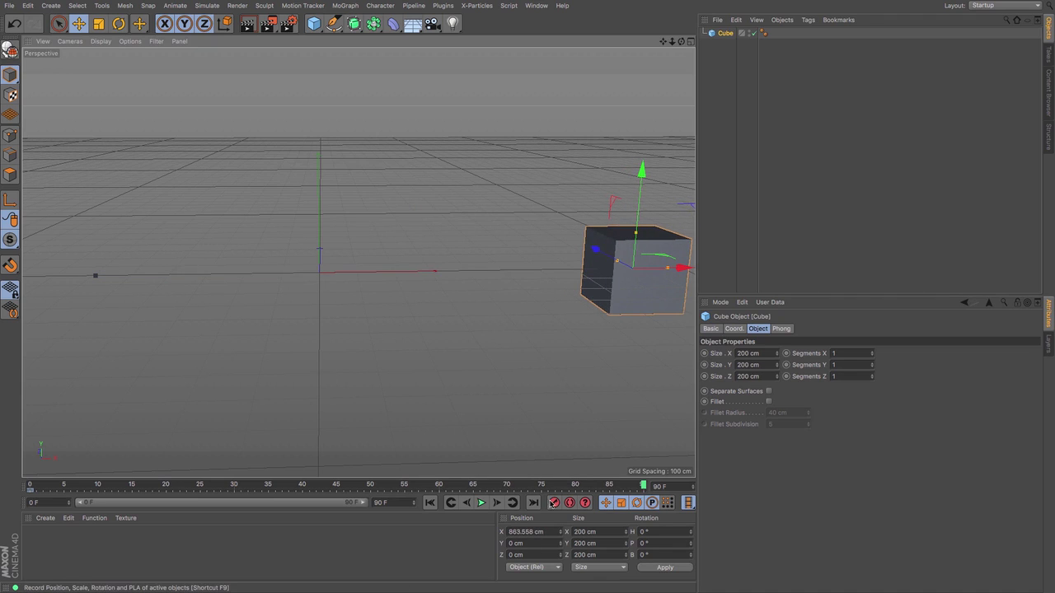
pyautogui.click(552, 504)
# Play the cube's animation from the start with the cube deselected, and check its positions at frames 0 and 90.
pyautogui.click(430, 503)
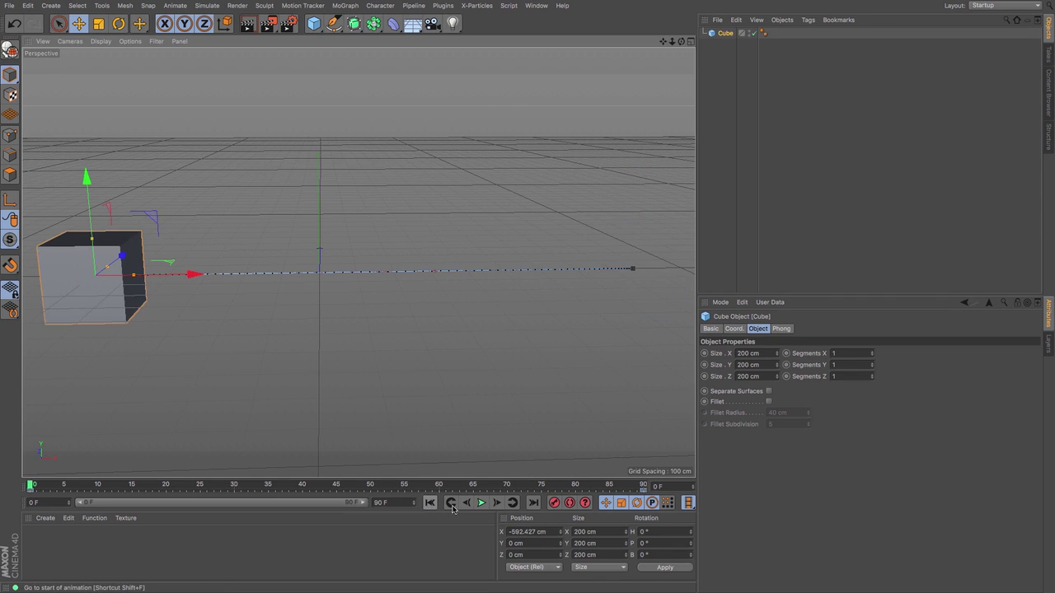
pyautogui.click(482, 503)
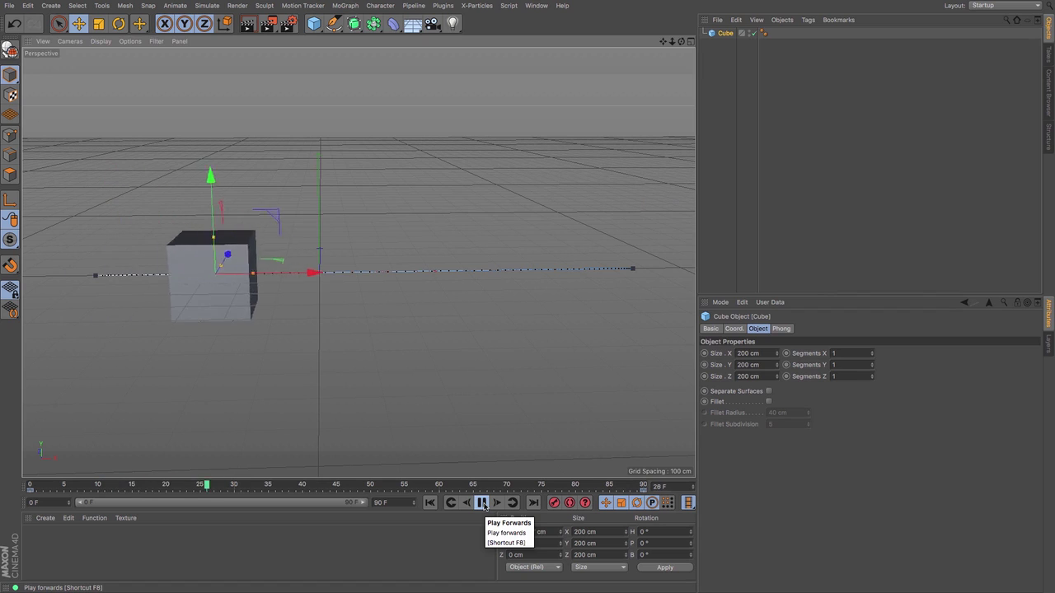
pyautogui.click(718, 224)
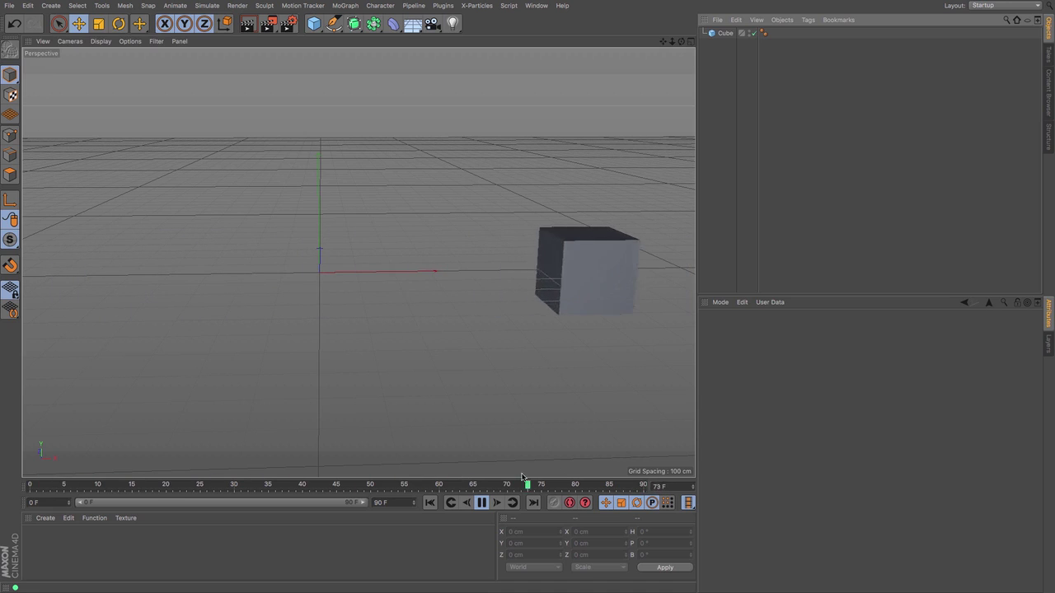
pyautogui.click(484, 503)
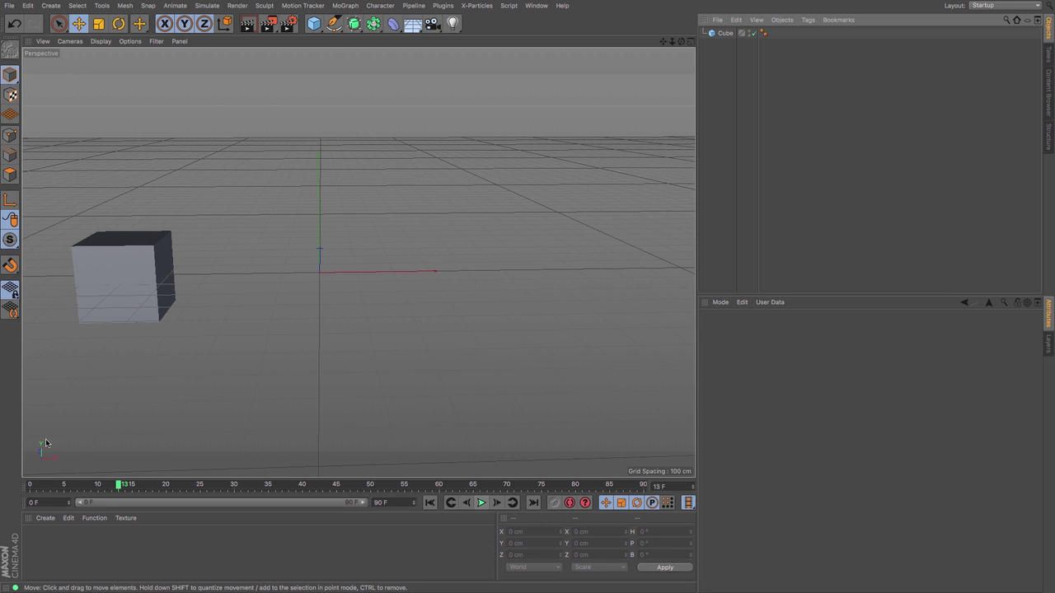
pyautogui.moveTo(118, 487); pyautogui.dragTo(26, 491)
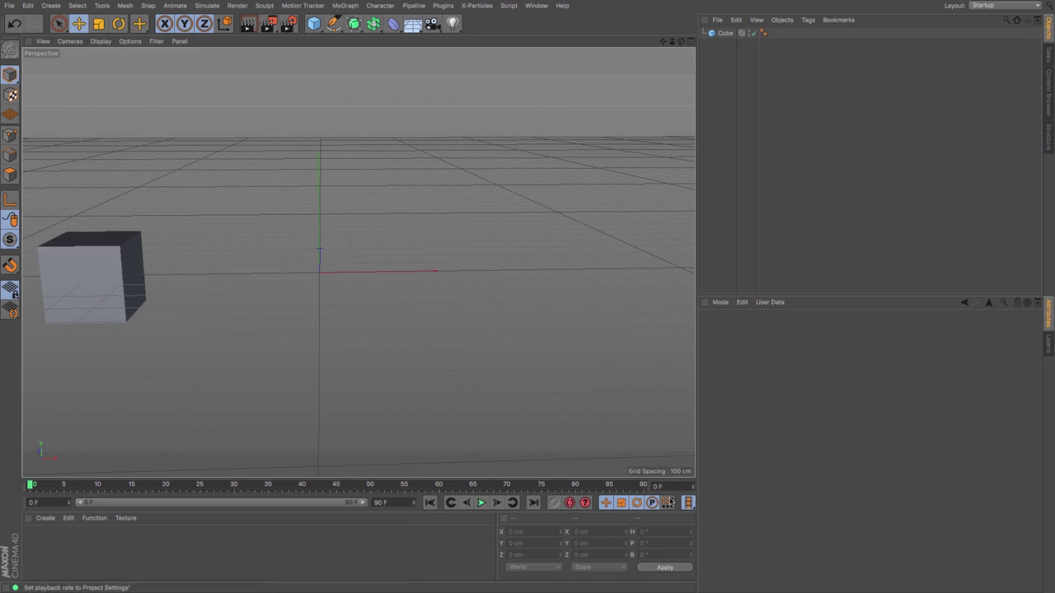
pyautogui.click(641, 487)
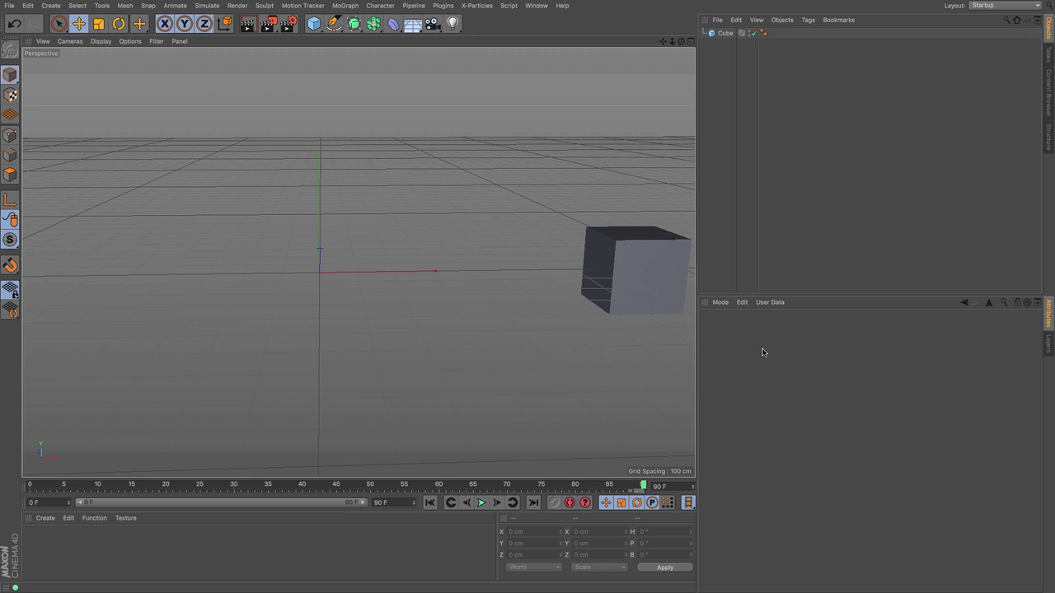
# Switch to the Animate layout and enlarge the viewport area above the timeline.
pyautogui.click(1009, 6)
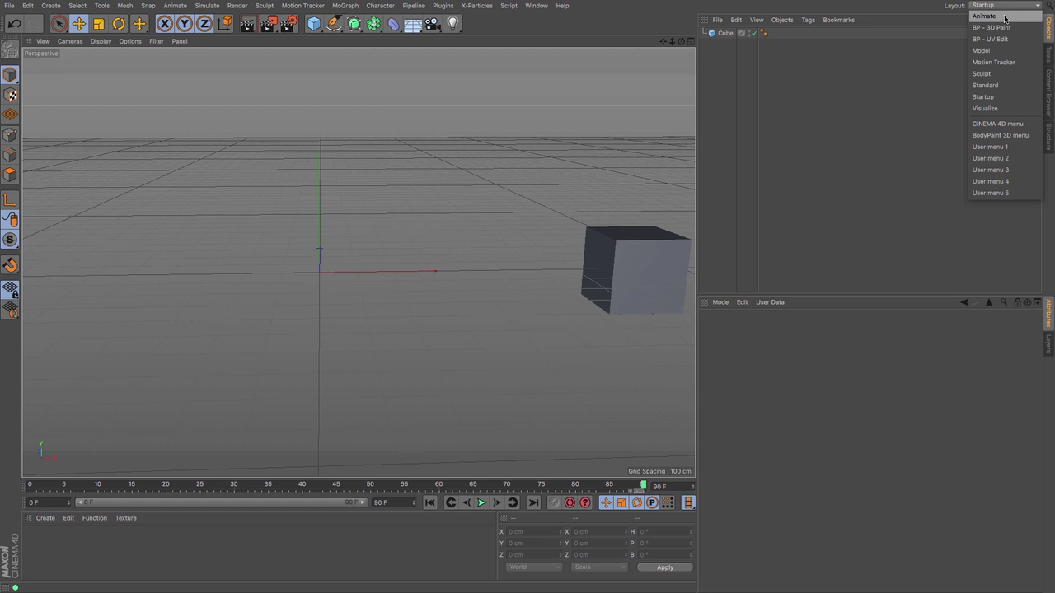
pyautogui.click(1005, 16)
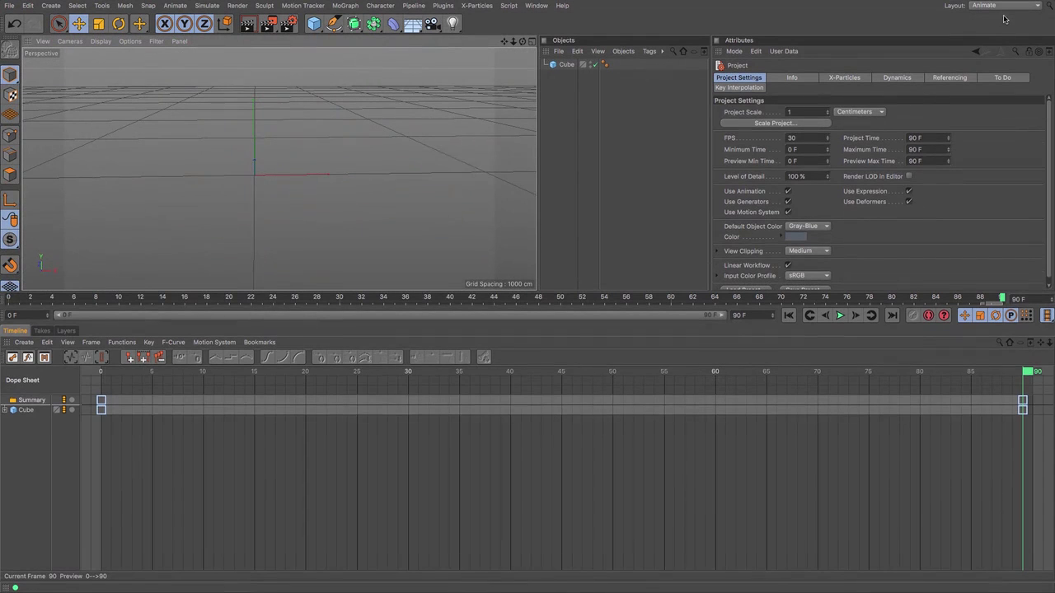
pyautogui.moveTo(557, 293); pyautogui.dragTo(552, 384)
pyautogui.moveTo(549, 412); pyautogui.dragTo(550, 392)
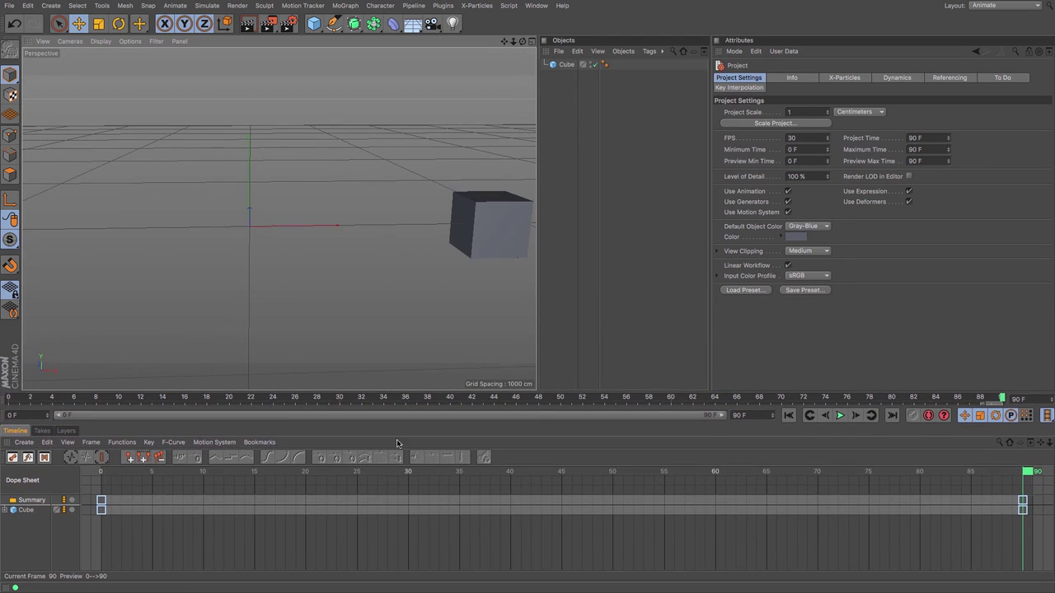
# Retime the cube's animation by moving its start keyframe to frame 30 and its end keyframe to frame 60.
pyautogui.click(101, 510)
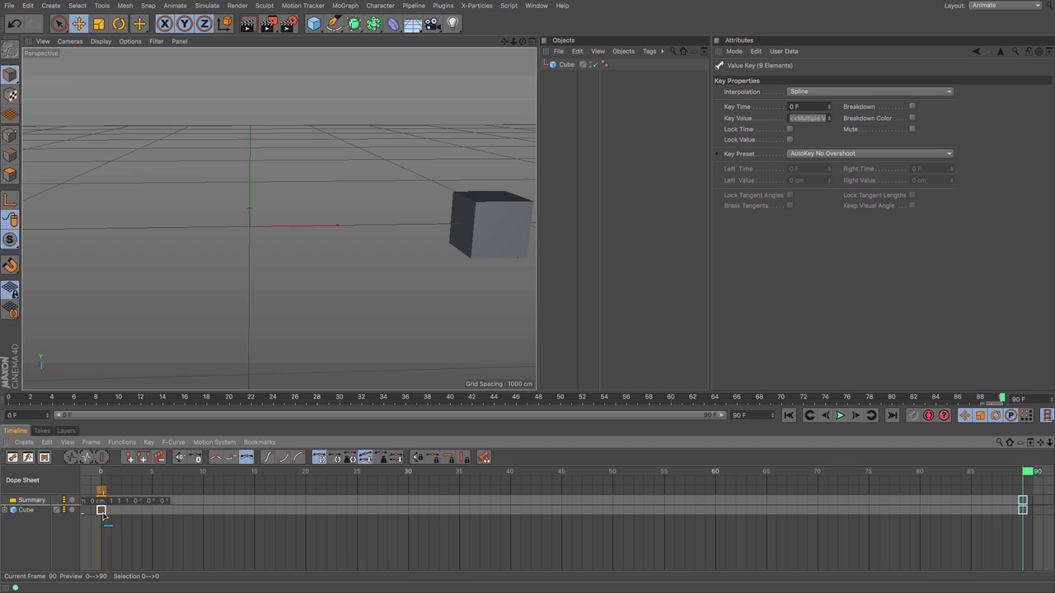
pyautogui.click(1023, 504)
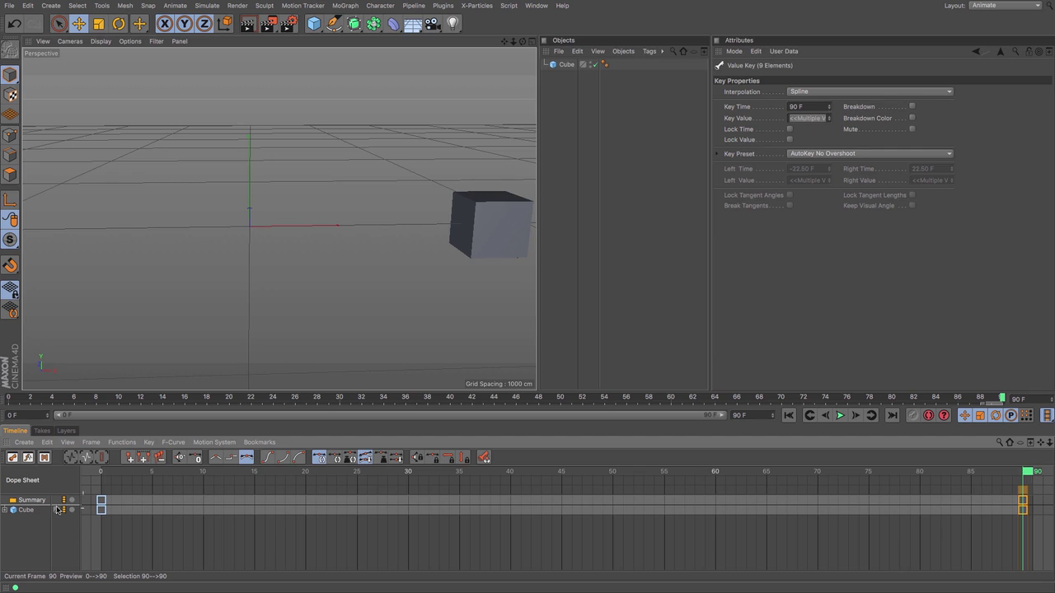
pyautogui.moveTo(130, 536); pyautogui.dragTo(86, 491)
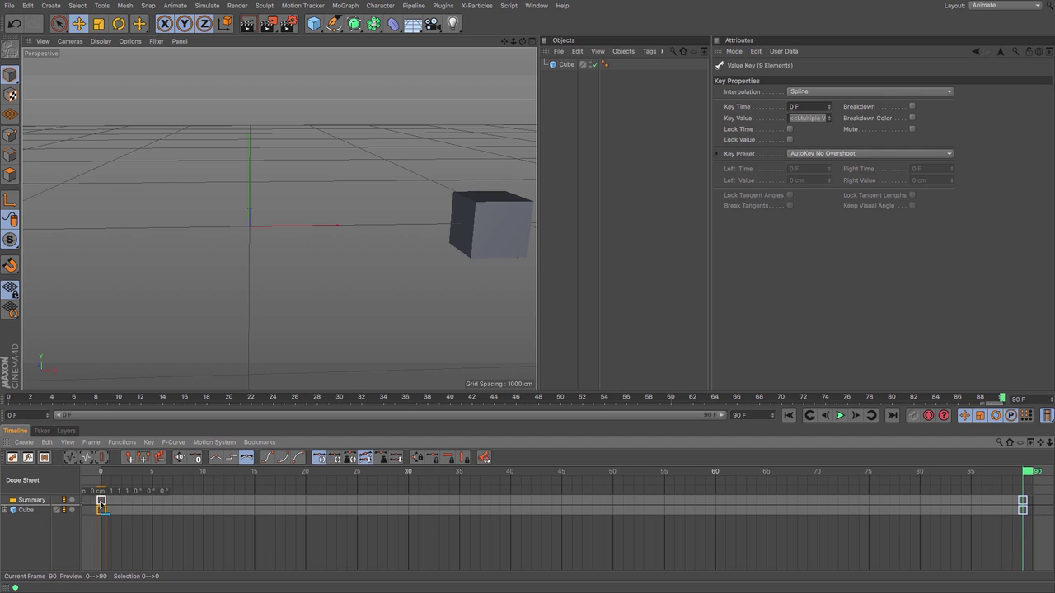
pyautogui.moveTo(144, 509); pyautogui.dragTo(450, 513)
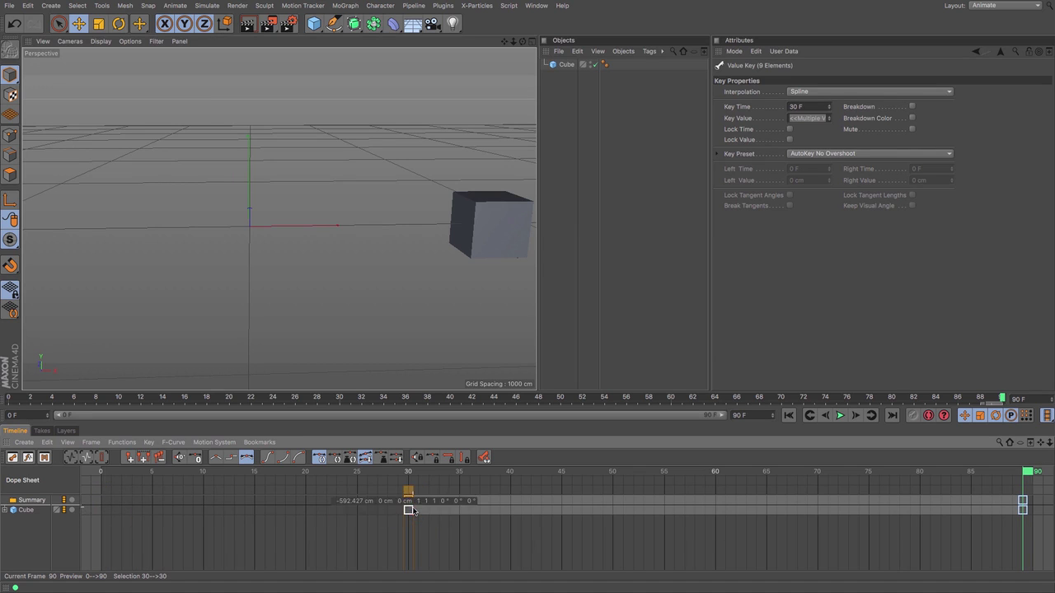
pyautogui.moveTo(1005, 532); pyautogui.dragTo(715, 499)
# Play the retimed animation from the start, stop it and move the playhead to frame 90.
pyautogui.hotkey('shift', 'f')
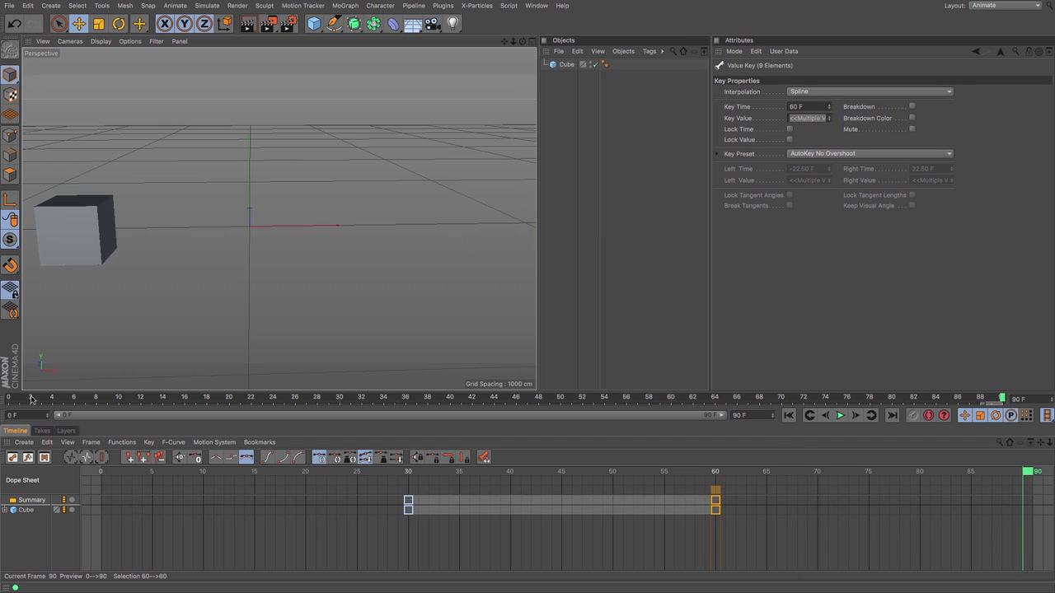
pyautogui.click(840, 415)
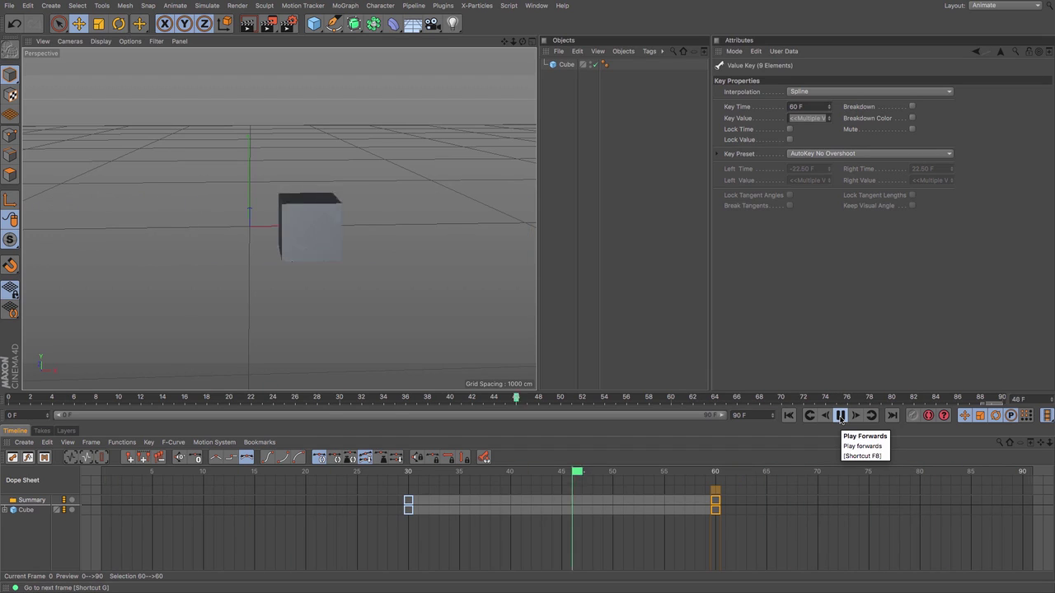
pyautogui.click(1010, 473)
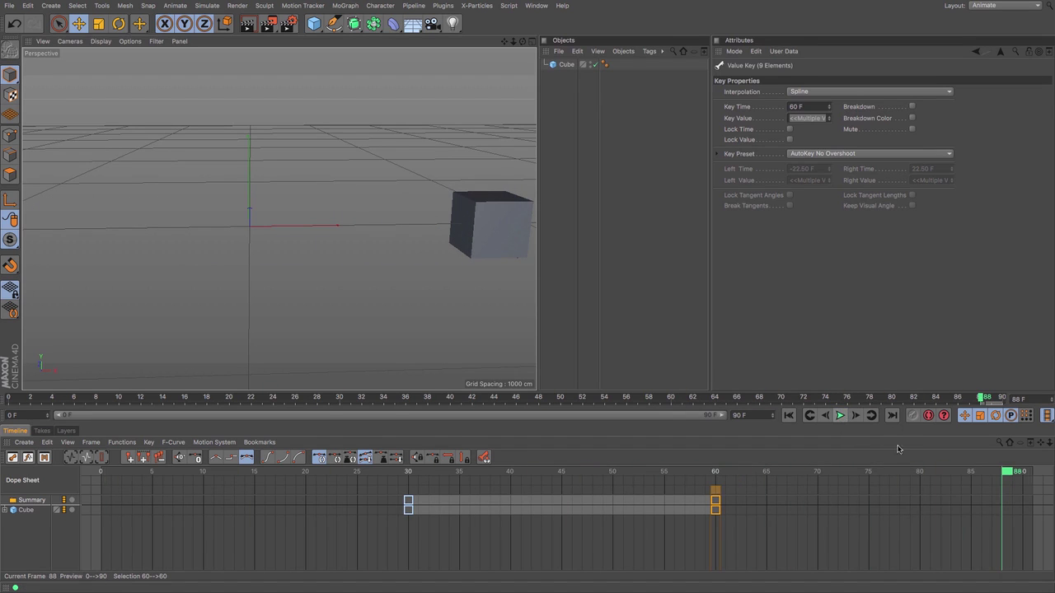
pyautogui.moveTo(1010, 473); pyautogui.dragTo(1029, 473)
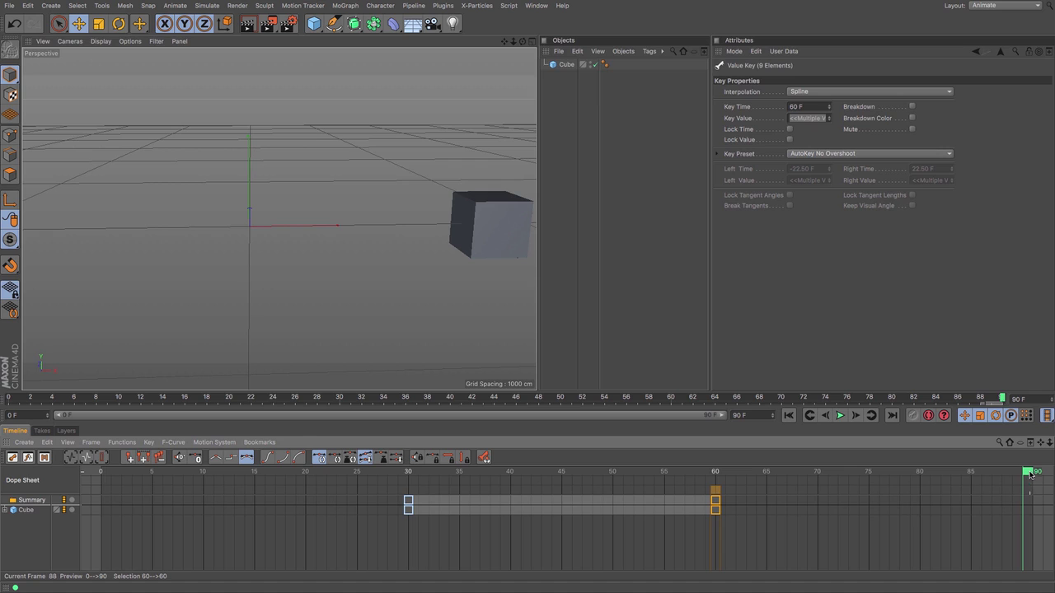
# Return the cube's end keyframe to frame 90 and its start keyframe to frame 0, with the playhead at frame 0.
pyautogui.moveTo(715, 509); pyautogui.dragTo(1022, 507)
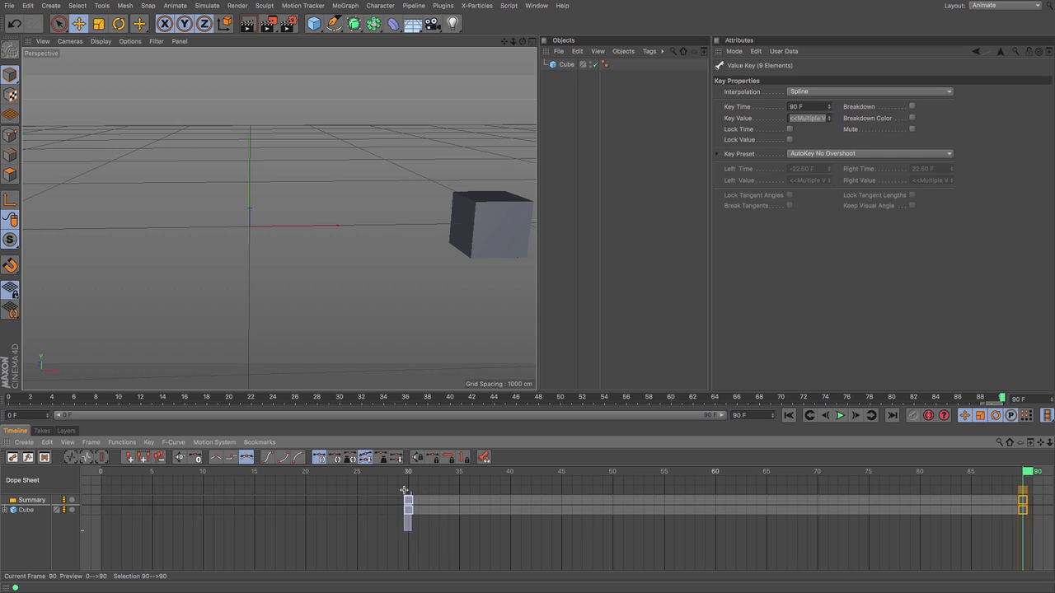
pyautogui.keyDown('ctrl'); pyautogui.moveTo(404, 490); pyautogui.dragTo(3, 509); pyautogui.keyUp('ctrl')
pyautogui.click(89, 474)
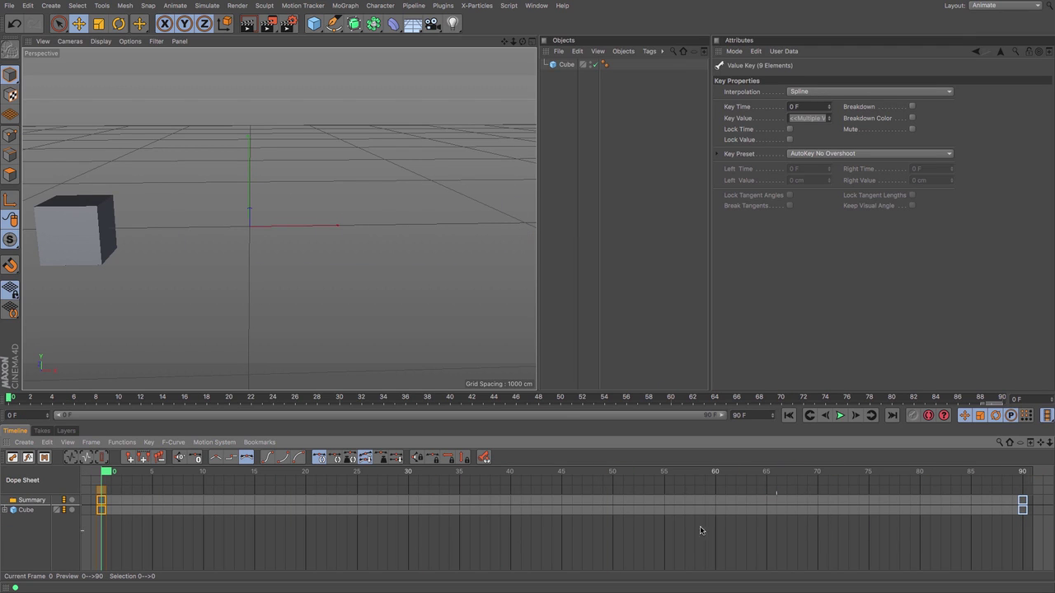
# Give the timeline more height and isolate the cube's Position X curve in F-Curve mode.
pyautogui.moveTo(547, 392); pyautogui.dragTo(542, 315)
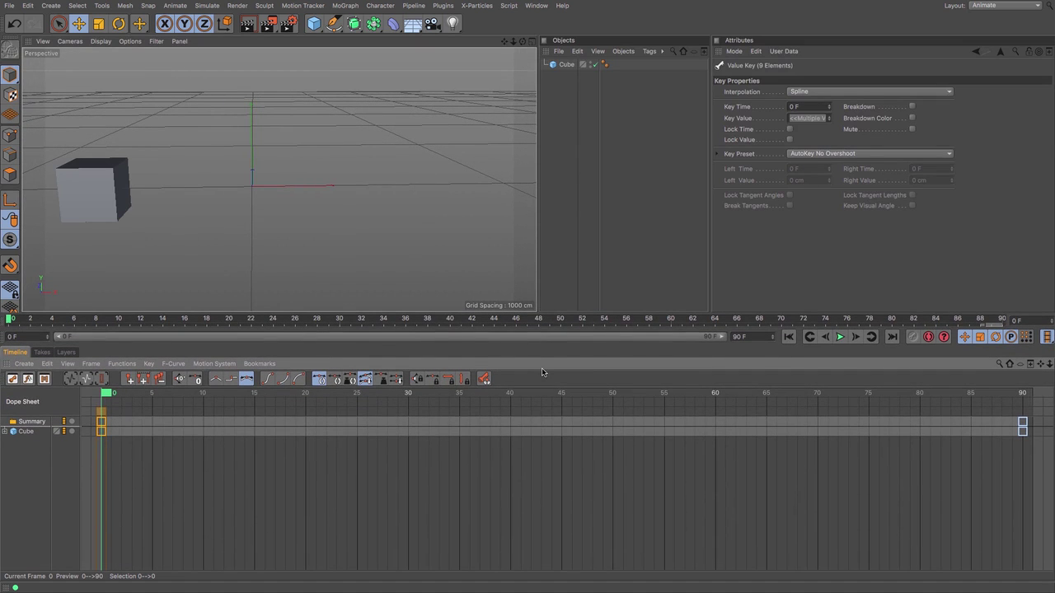
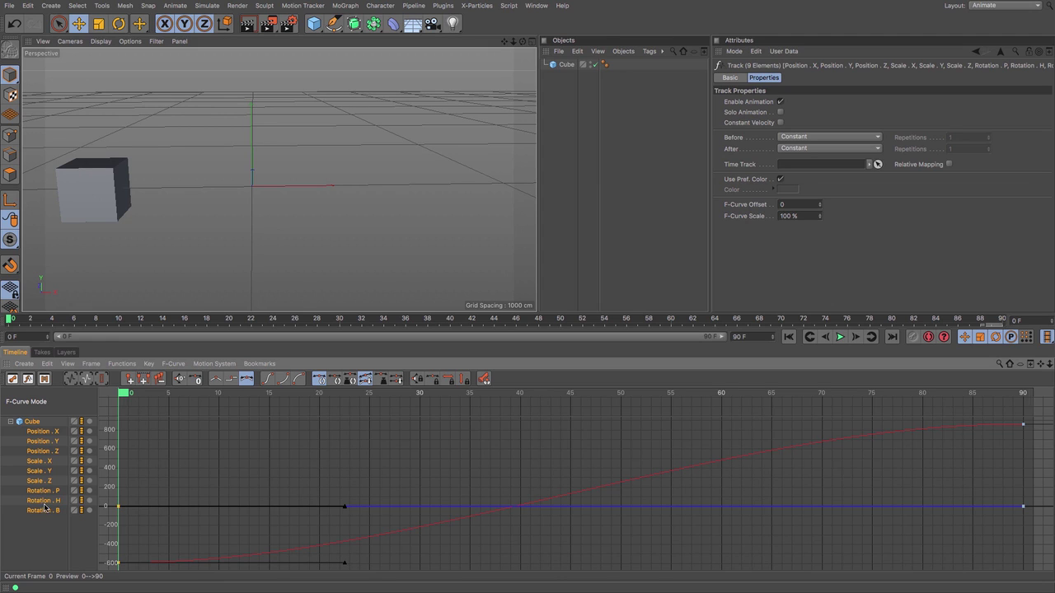
pyautogui.click(42, 432)
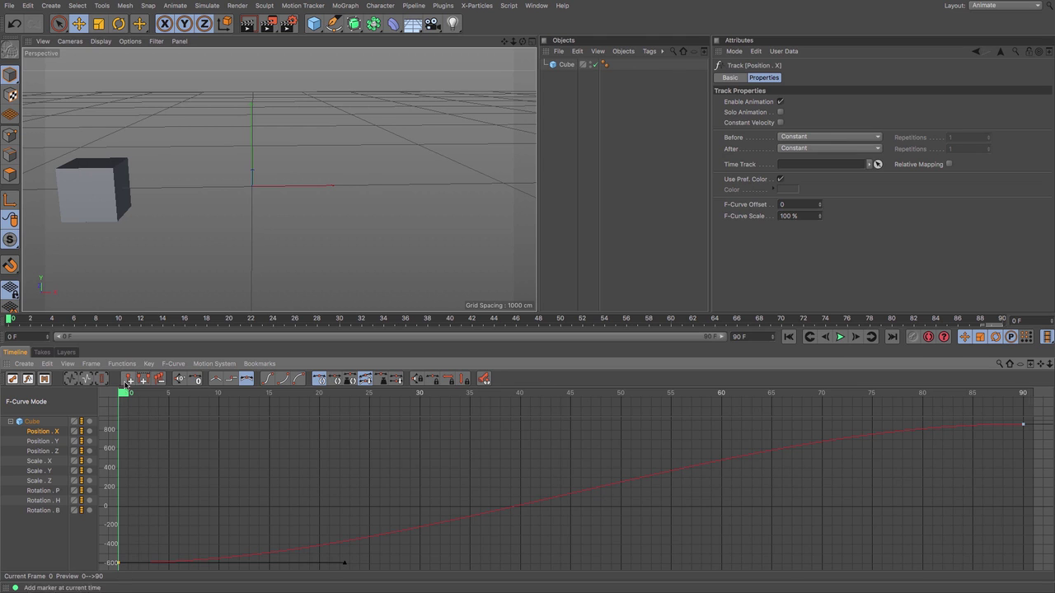
# Scrub between frames 0, 51 and 40 to compare the Position X curve with the cube's motion.
pyautogui.moveTo(123, 393); pyautogui.dragTo(632, 384)
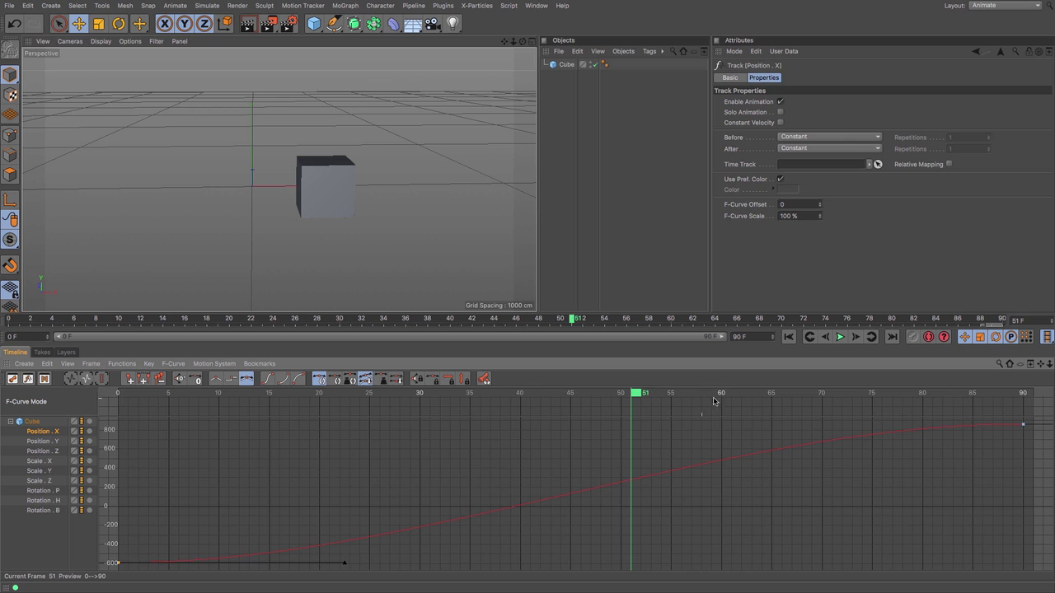
pyautogui.moveTo(624, 390)
pyautogui.mouseDown()
pyautogui.moveTo(156, 387)
pyautogui.moveTo(116, 419)
pyautogui.mouseUp()
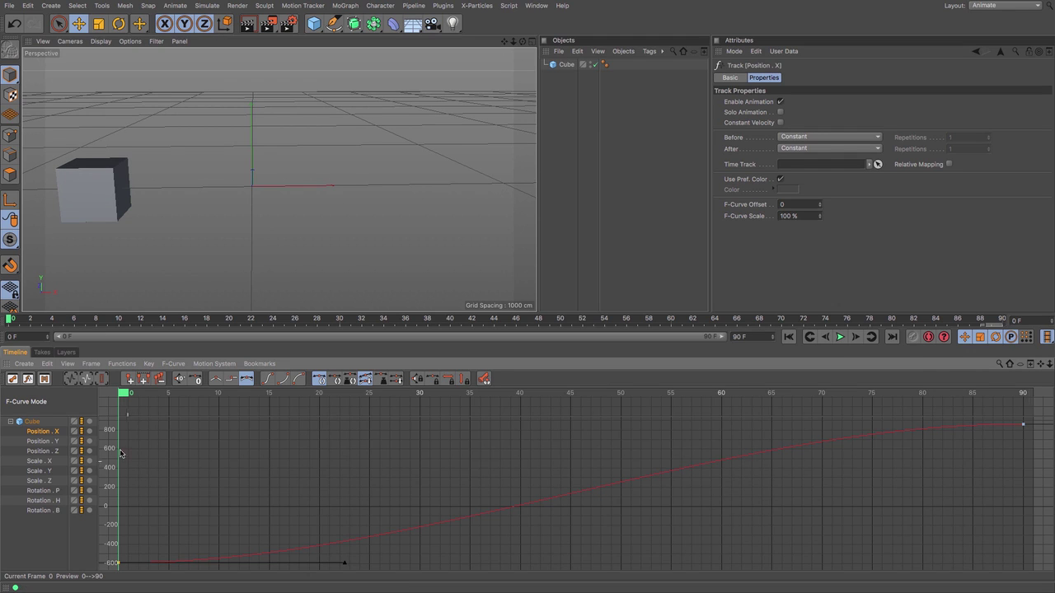
pyautogui.click(121, 564)
pyautogui.moveTo(223, 562)
pyautogui.moveTo(520, 510)
pyautogui.moveTo(123, 397); pyautogui.dragTo(520, 404)
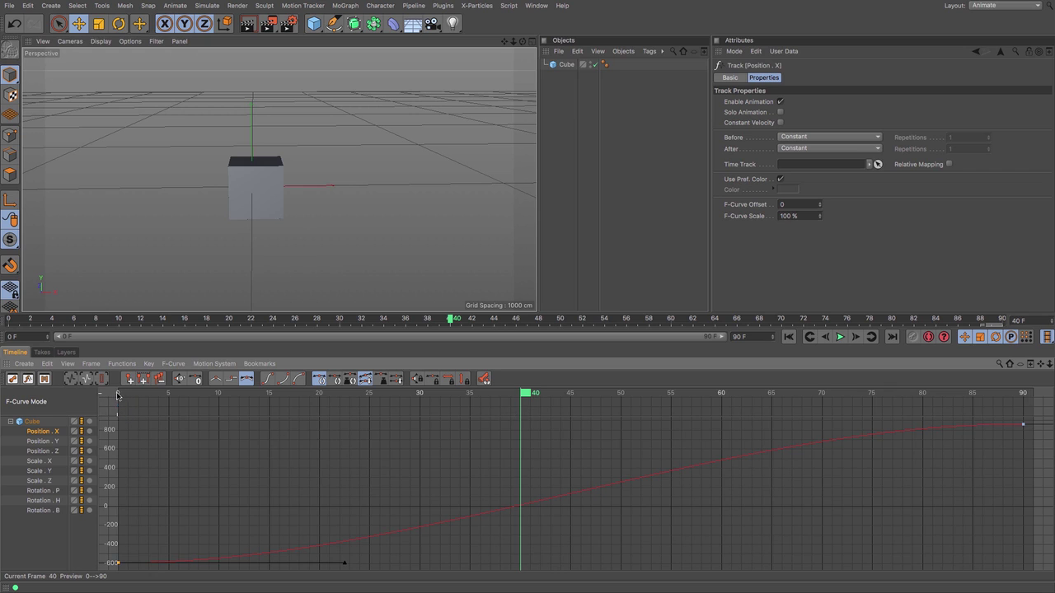
# Apply Linear interpolation to the Position X keys, play the animation from frame 0 and return the playhead to frame 0.
pyautogui.click(129, 395)
pyautogui.moveTo(129, 395); pyautogui.dragTo(121, 395)
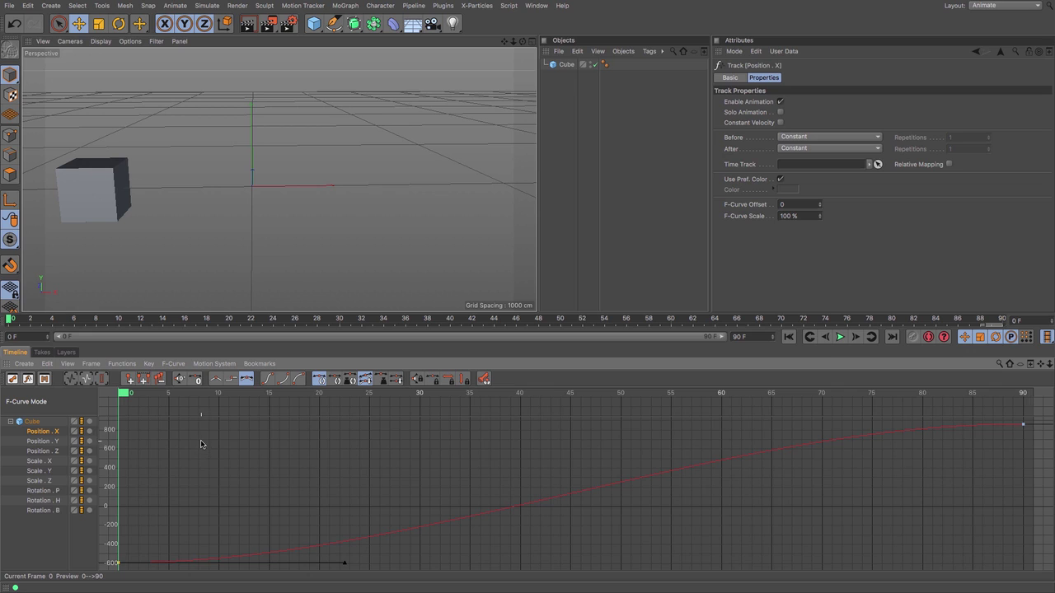
pyautogui.click(216, 385)
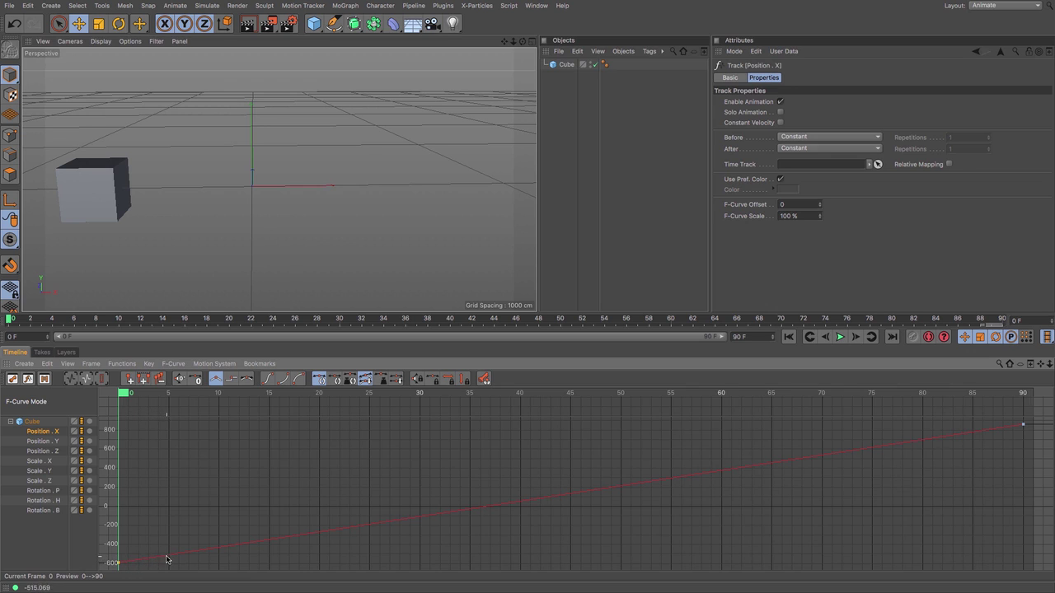
pyautogui.click(839, 338)
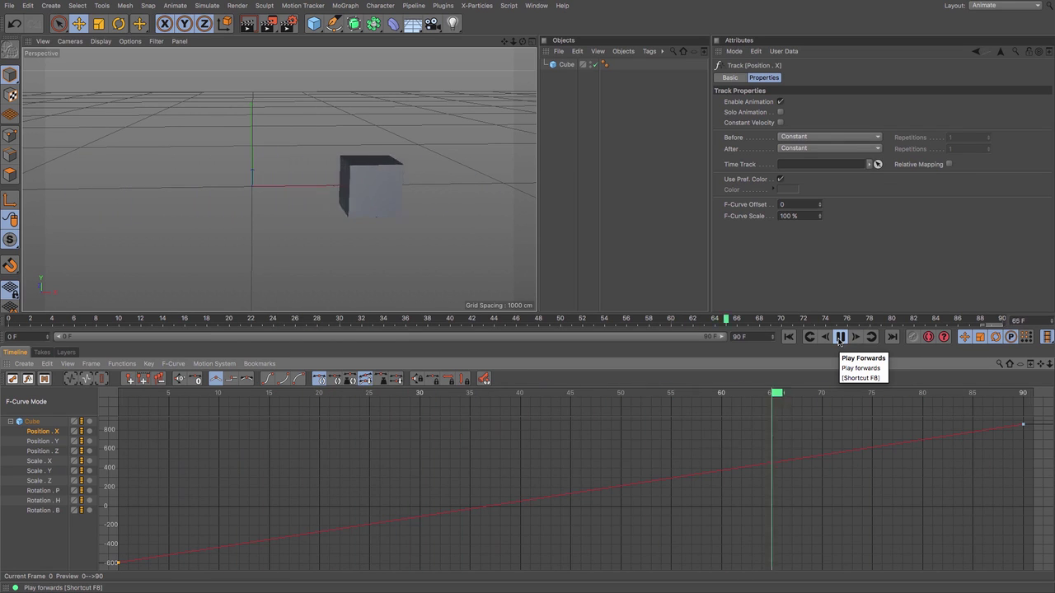
pyautogui.click(839, 337)
pyautogui.moveTo(919, 395); pyautogui.dragTo(118, 396)
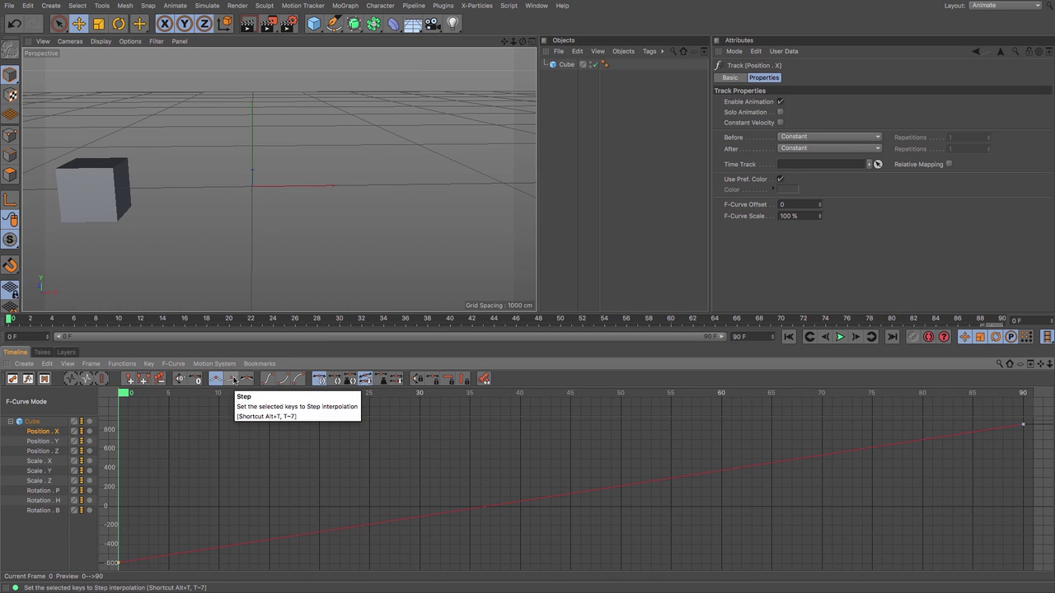
# Try Step interpolation on the Position X keys, scrub from frame 0 and switch the keys back to Spline interpolation.
pyautogui.click(233, 379)
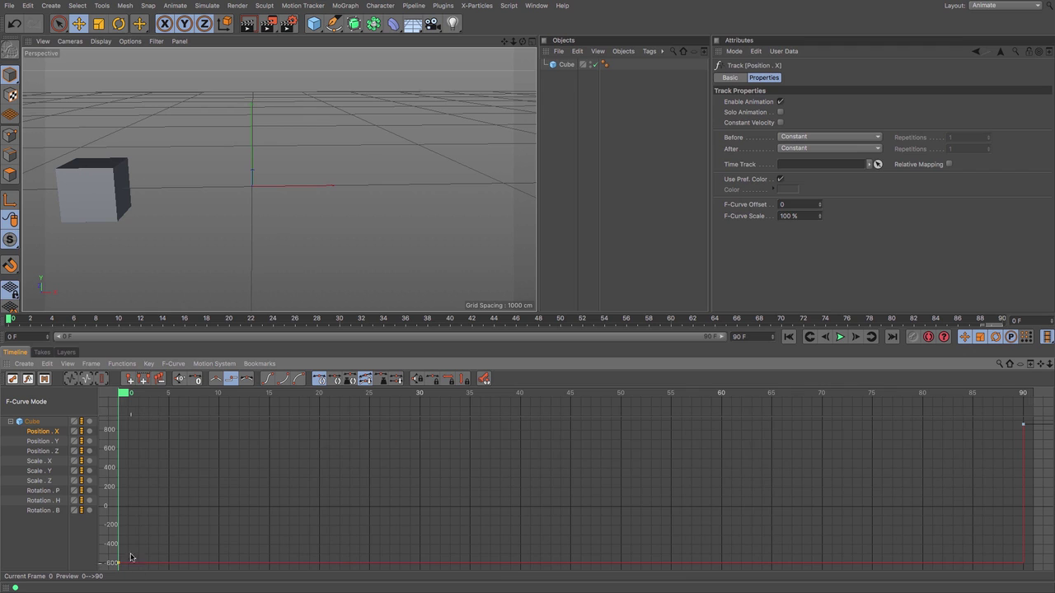
pyautogui.moveTo(122, 394); pyautogui.dragTo(126, 472)
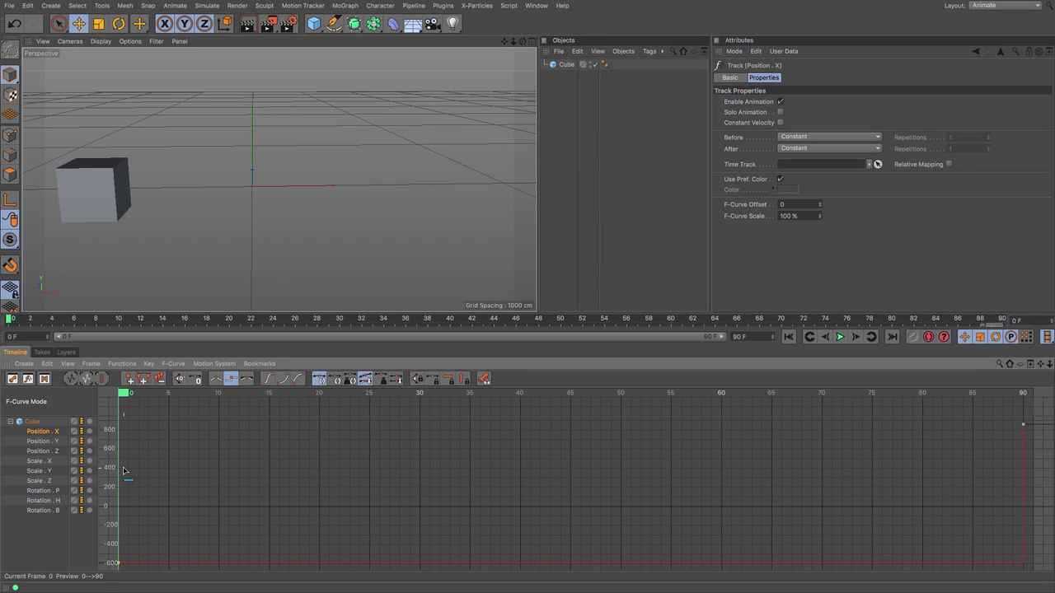
pyautogui.click(247, 379)
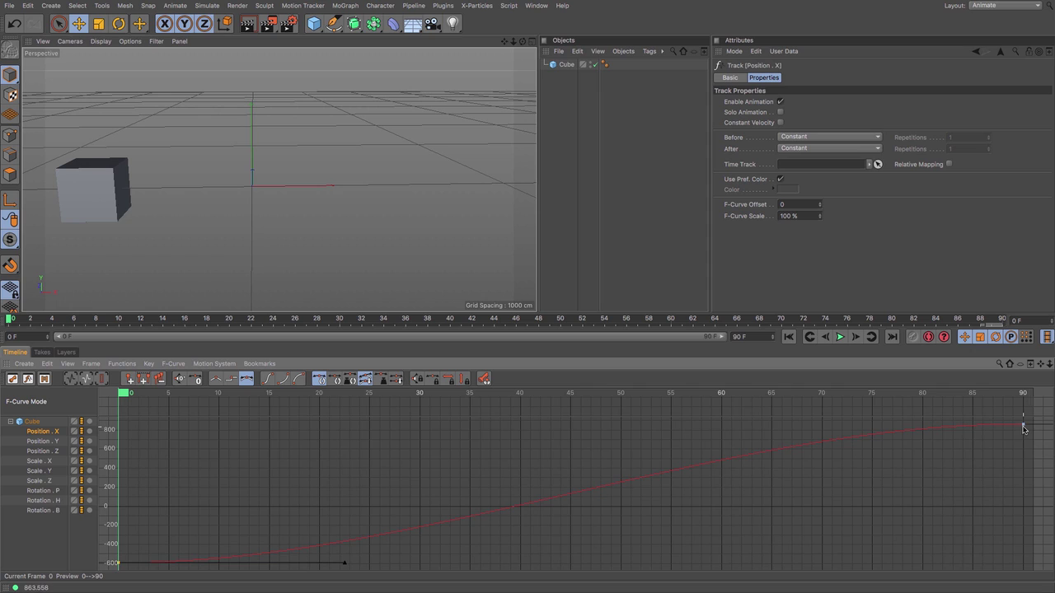
# Select the Position X end key and pull its left tangent steeply down to about -0.06 F and -944 cm.
pyautogui.moveTo(1024, 428)
pyautogui.click(1024, 425)
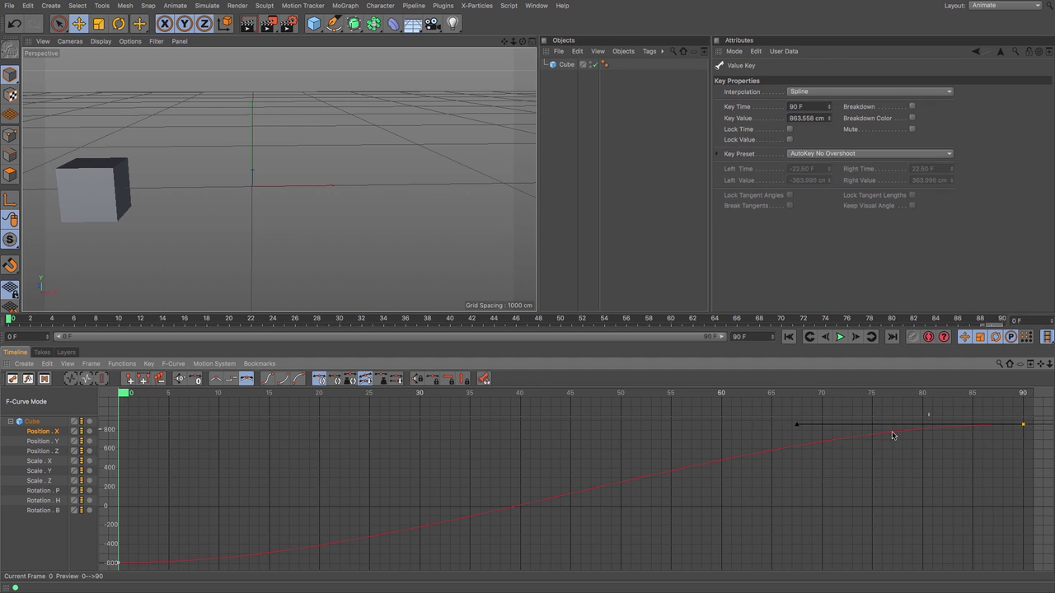
pyautogui.moveTo(797, 426); pyautogui.dragTo(1025, 537)
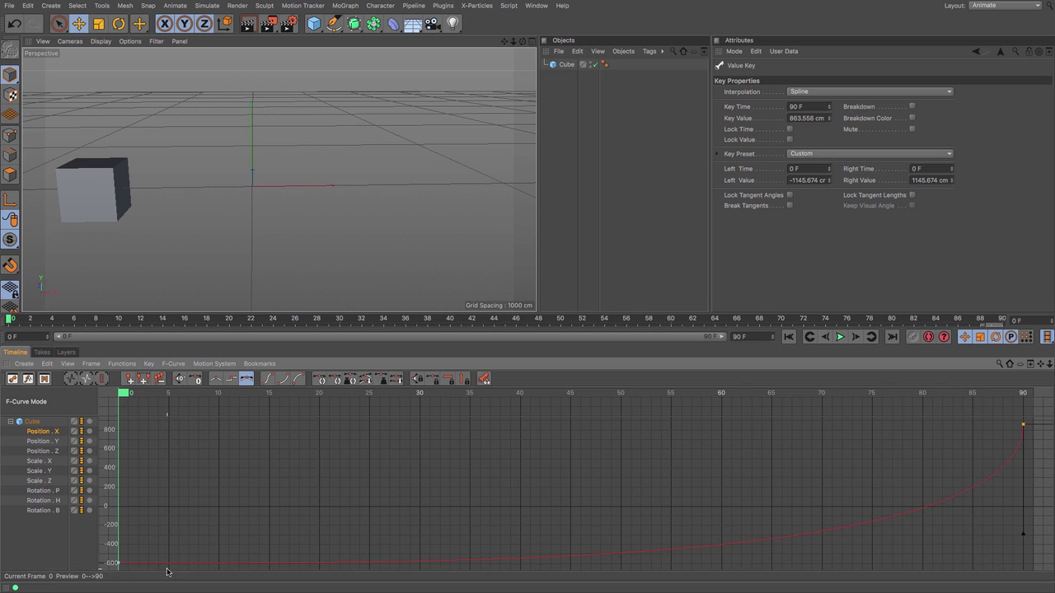
pyautogui.click(1023, 538)
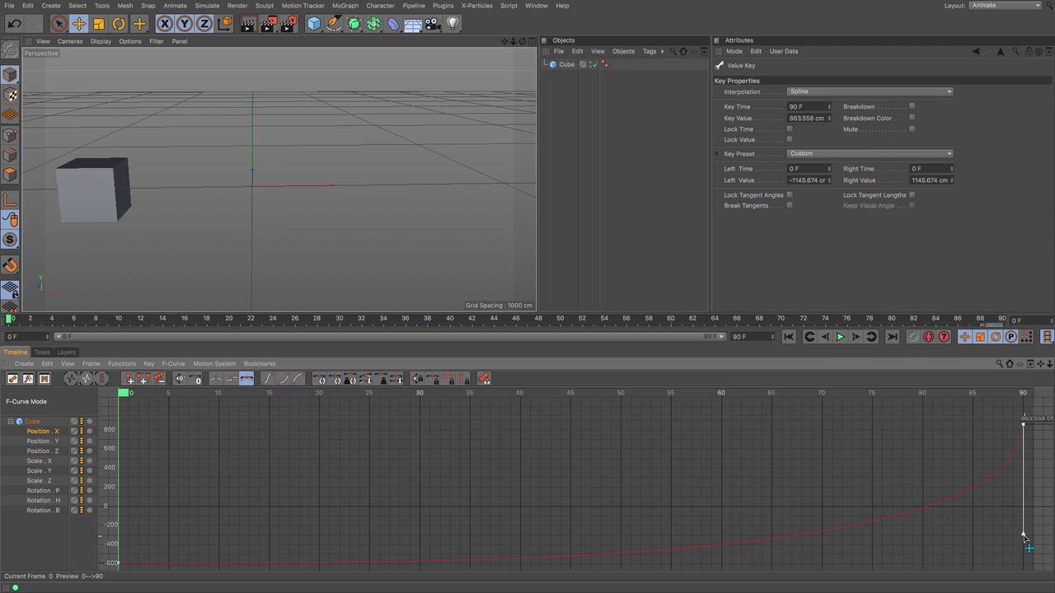
pyautogui.moveTo(1023, 537); pyautogui.dragTo(1022, 515)
# Play the accelerating animation, stop it and scrub across the last frames to frame 89.
pyautogui.click(840, 338)
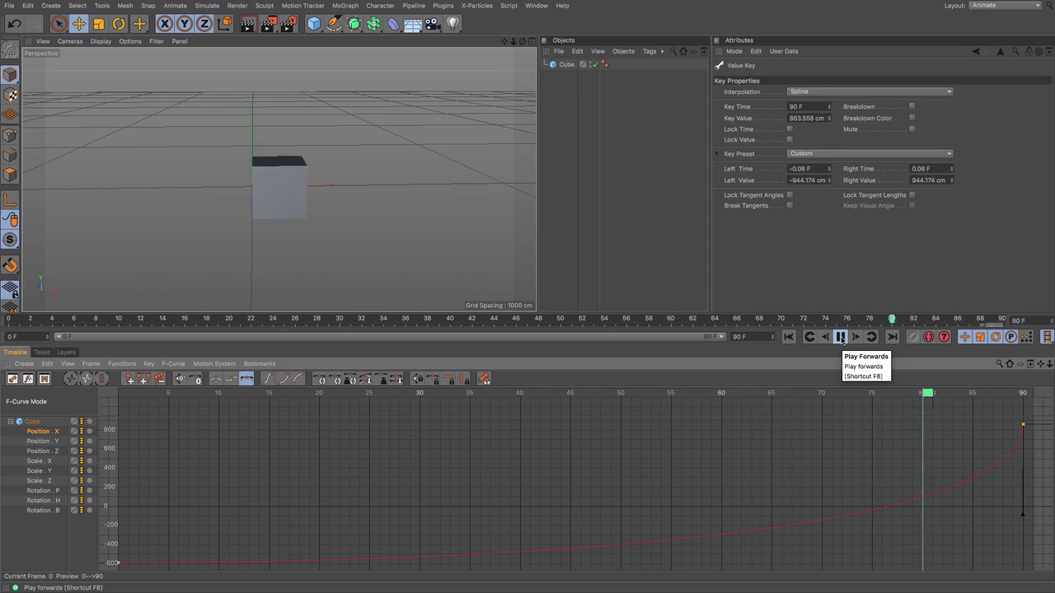
pyautogui.click(840, 337)
pyautogui.moveTo(968, 393); pyautogui.dragTo(1027, 402)
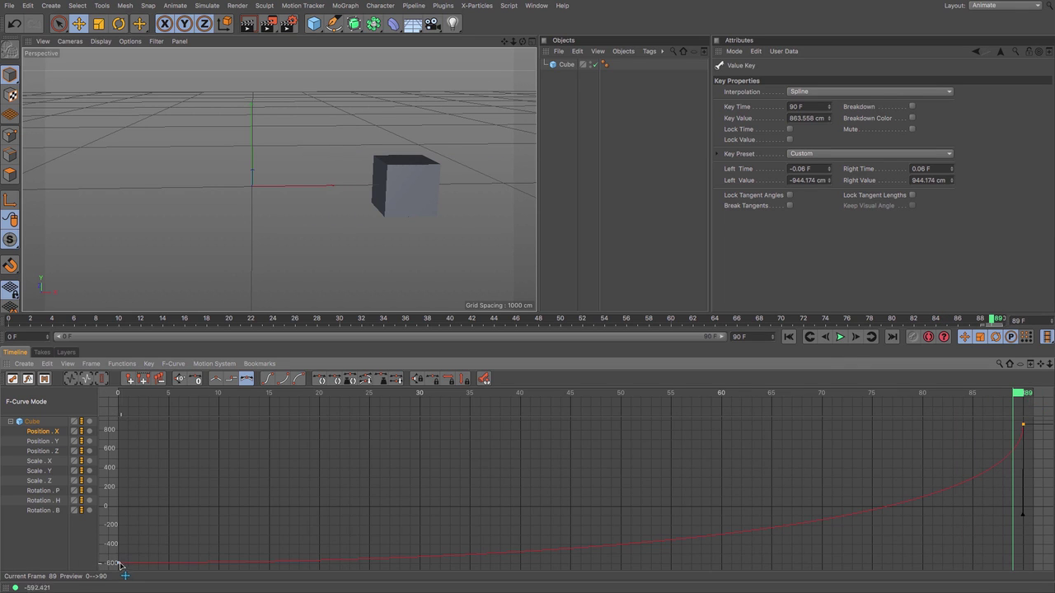
# Lengthen the end key's left tangent to about -0.51 F and -1451 cm, and scrub the motion from frame 0.
pyautogui.moveTo(118, 564)
pyautogui.moveTo(1023, 518)
pyautogui.moveTo(1023, 518); pyautogui.dragTo(1020, 581)
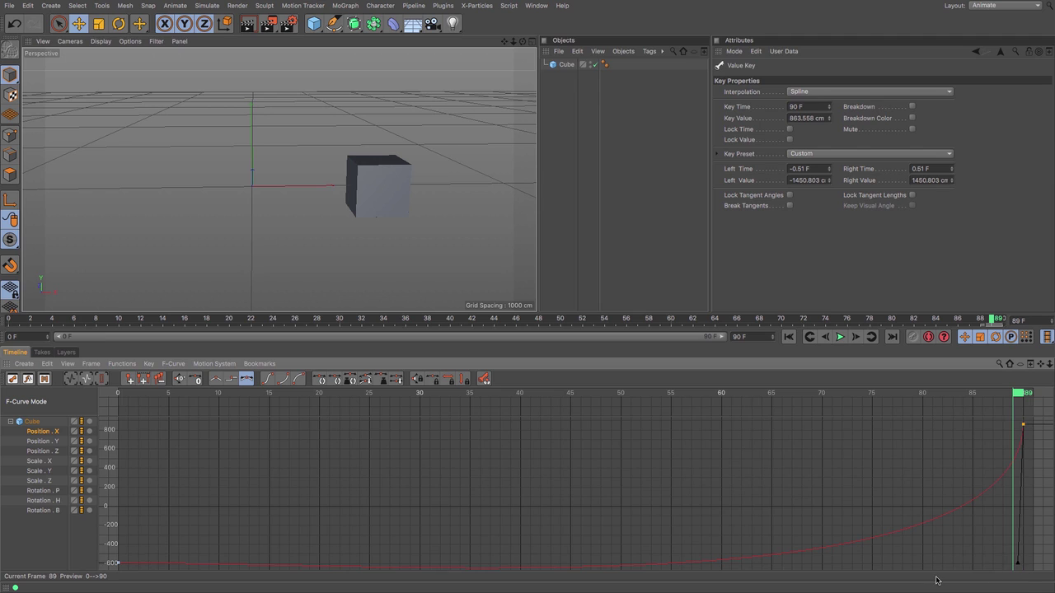
pyautogui.click(123, 395)
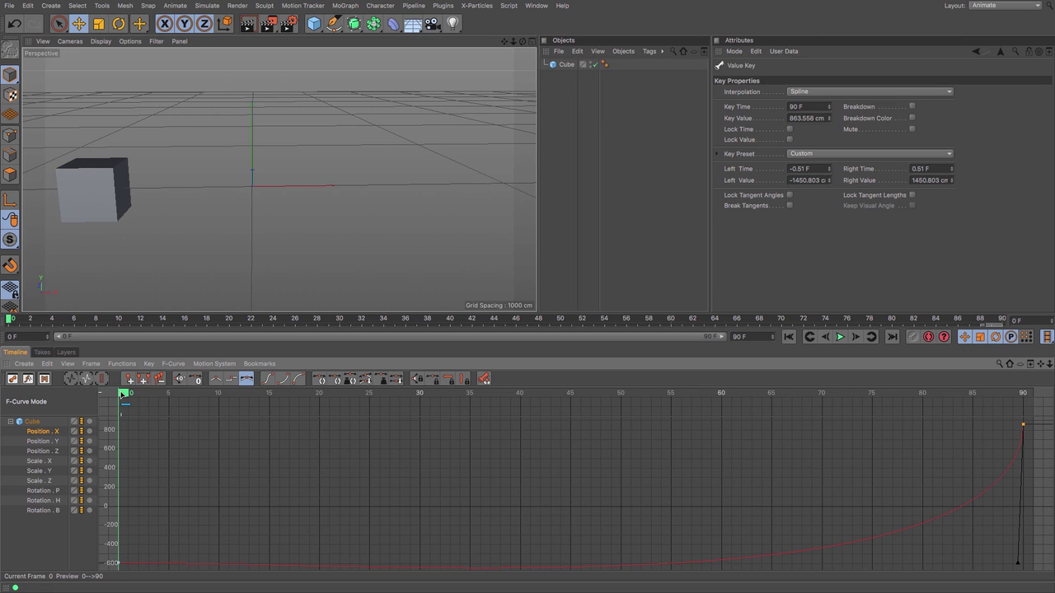
pyautogui.moveTo(125, 395); pyautogui.dragTo(118, 478)
# Shorten the end key's left tangent to about -0.99 F and -938 cm, play the motion and set the playhead to frame 90.
pyautogui.moveTo(1019, 552); pyautogui.dragTo(1015, 540)
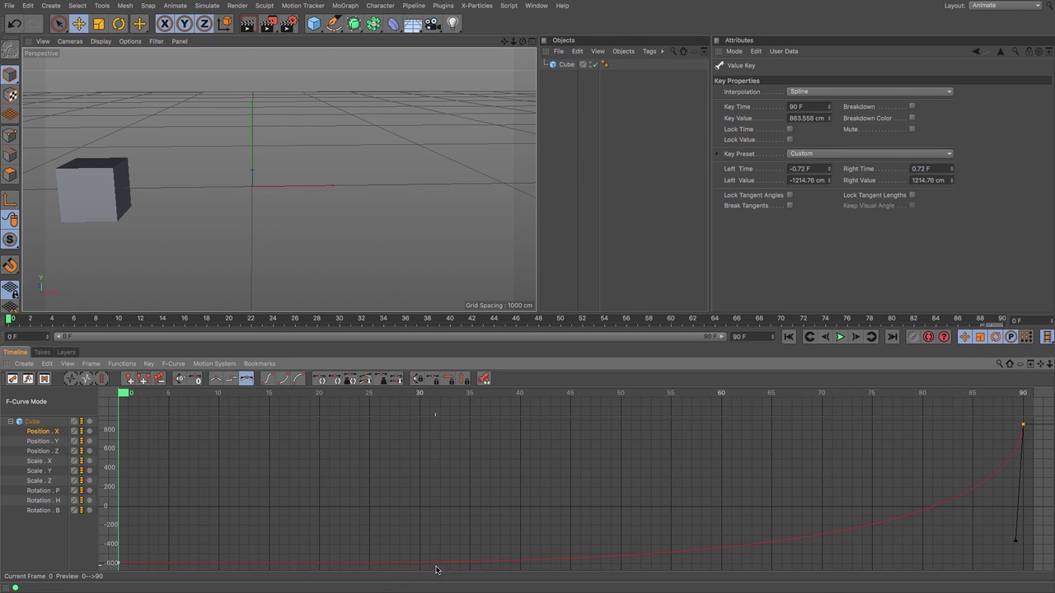
pyautogui.moveTo(1015, 540); pyautogui.dragTo(1015, 518)
pyautogui.click(840, 338)
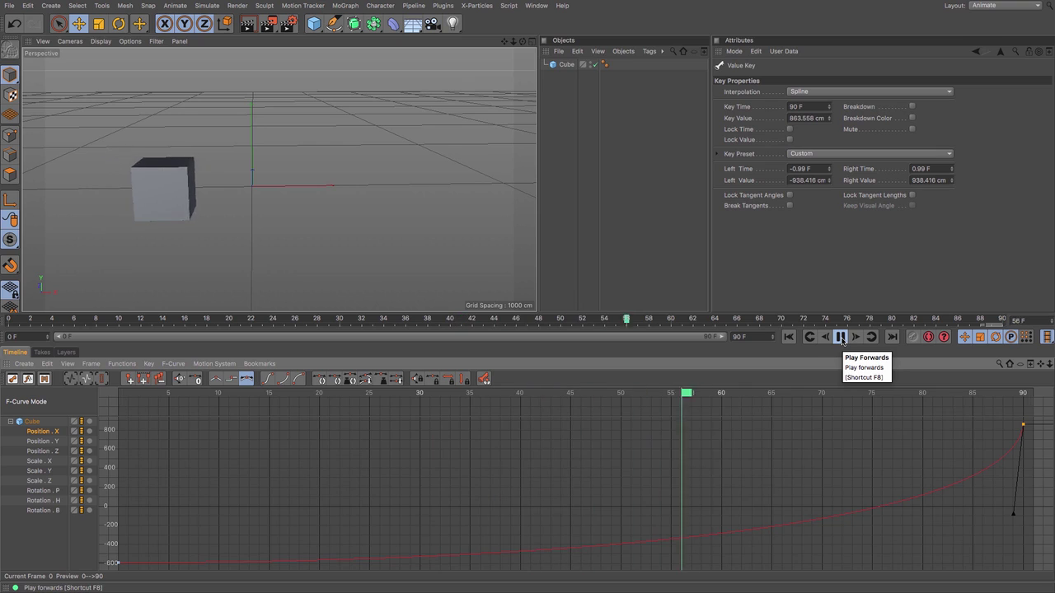
pyautogui.click(841, 338)
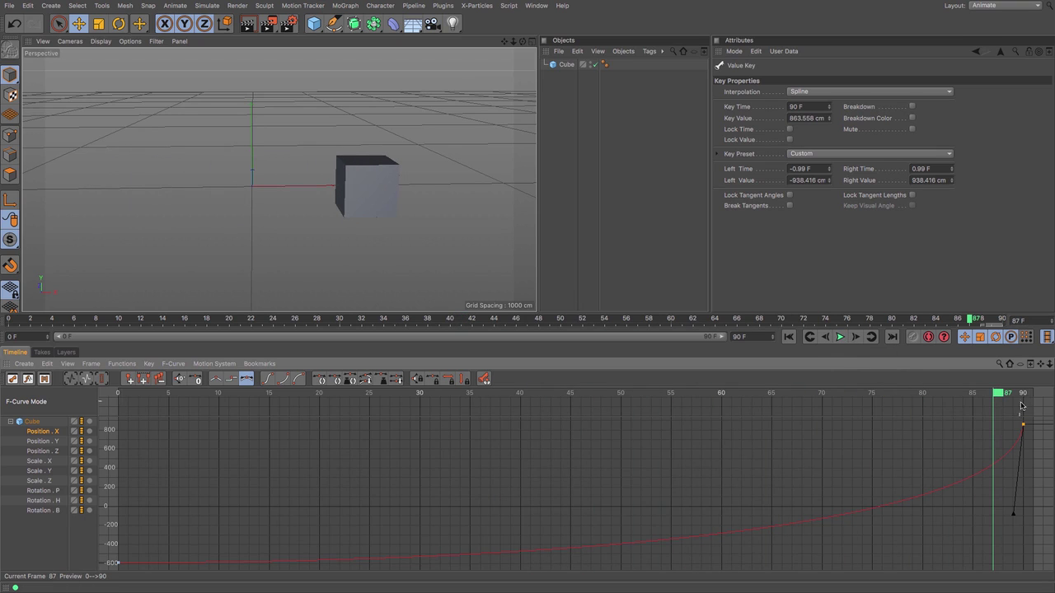
pyautogui.click(1022, 394)
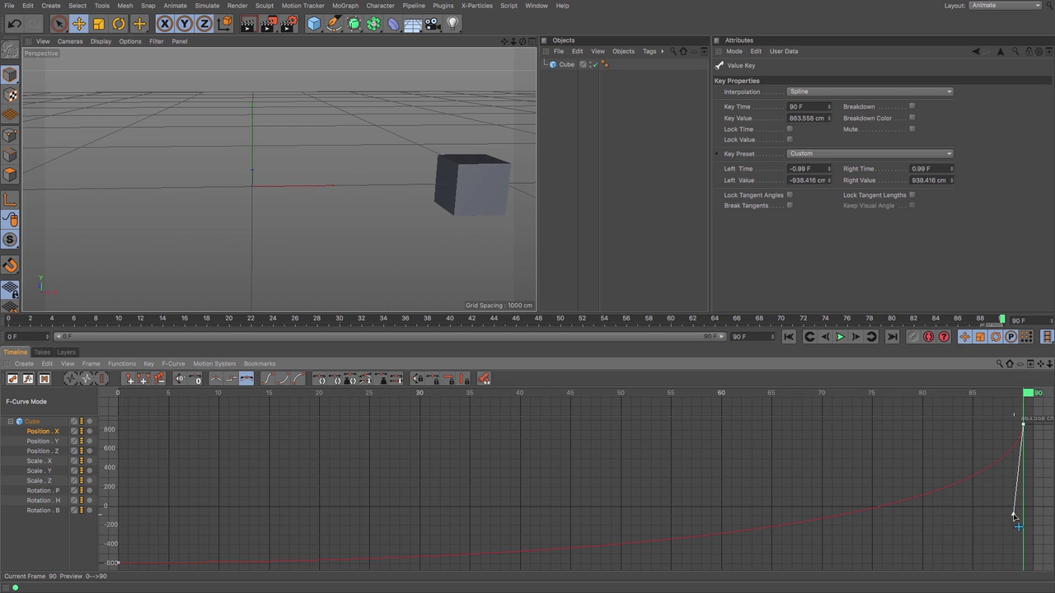
# Stretch the end key's tangent almost horizontally back to about frame 38, and steepen the start key's right tangent to about 0.03 F and 835 cm.
pyautogui.moveTo(1014, 516); pyautogui.dragTo(500, 429)
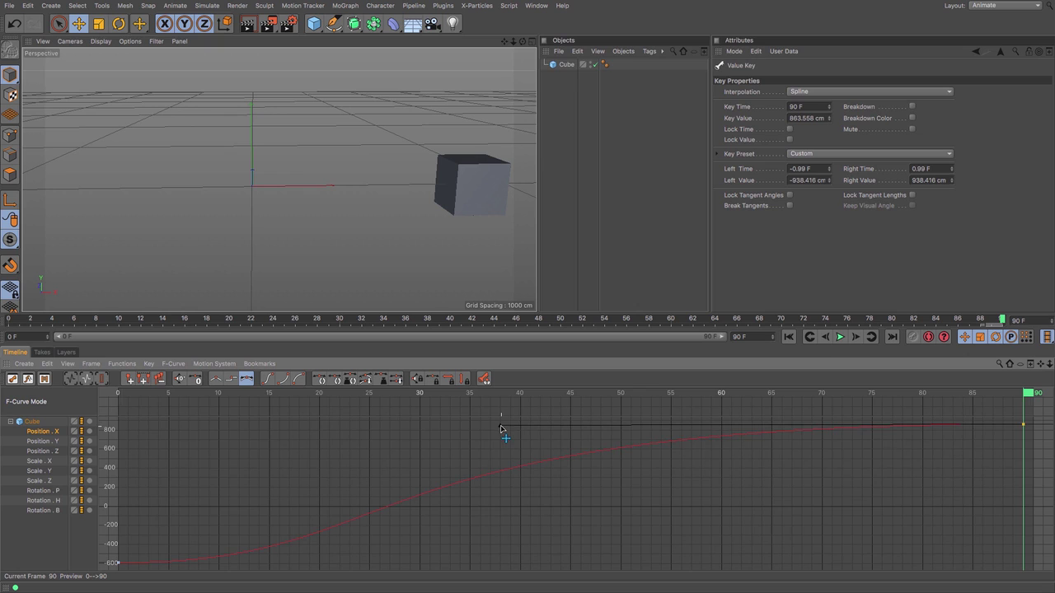
pyautogui.click(117, 569)
pyautogui.click(118, 565)
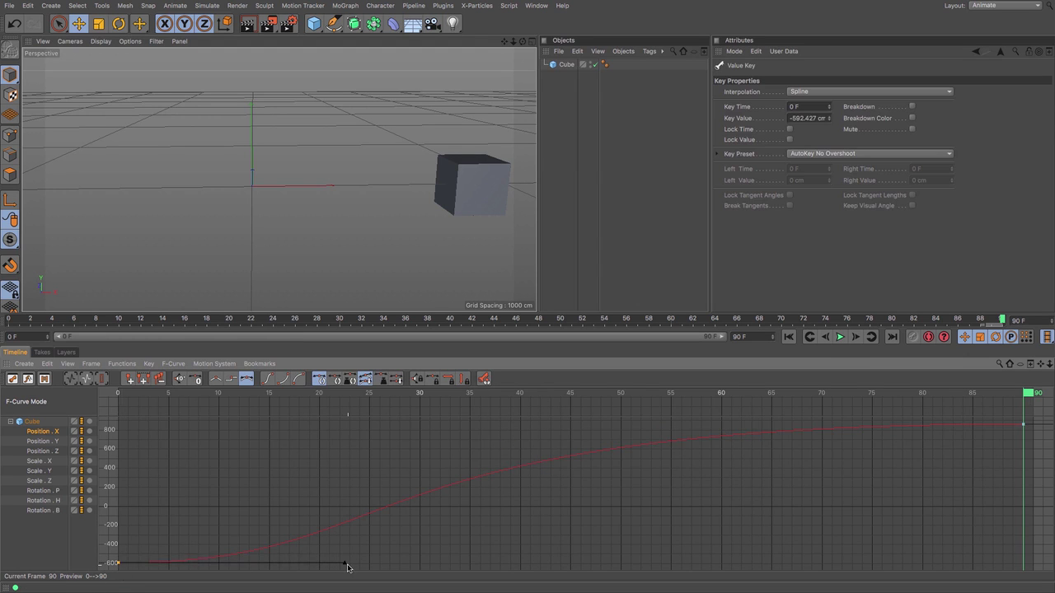
pyautogui.moveTo(345, 565); pyautogui.dragTo(120, 488)
# Play the decelerating animation from frame 0 and stop it after the loop restarts.
pyautogui.click(789, 337)
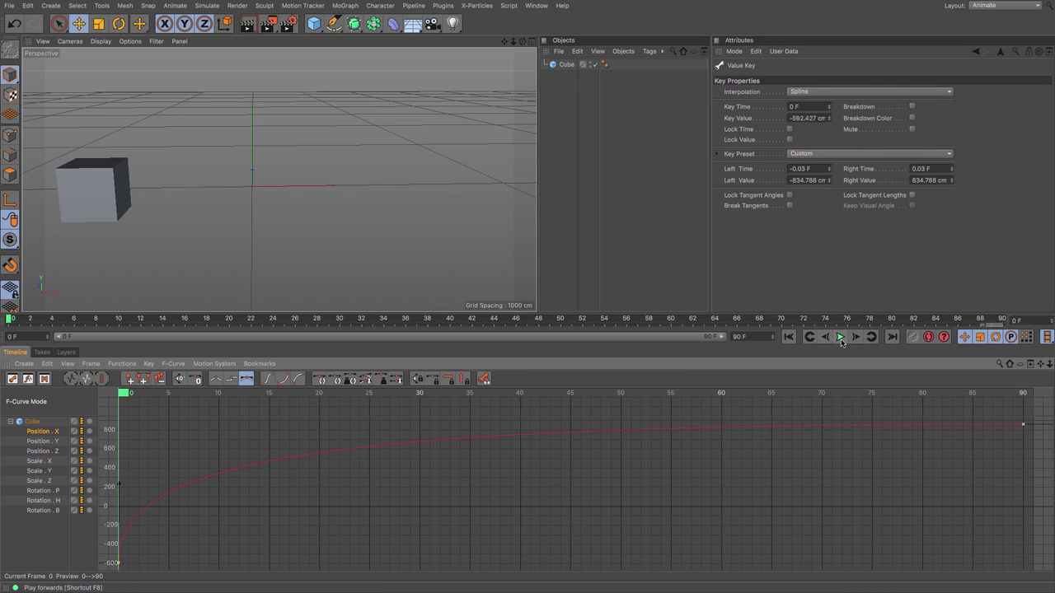
pyautogui.click(840, 339)
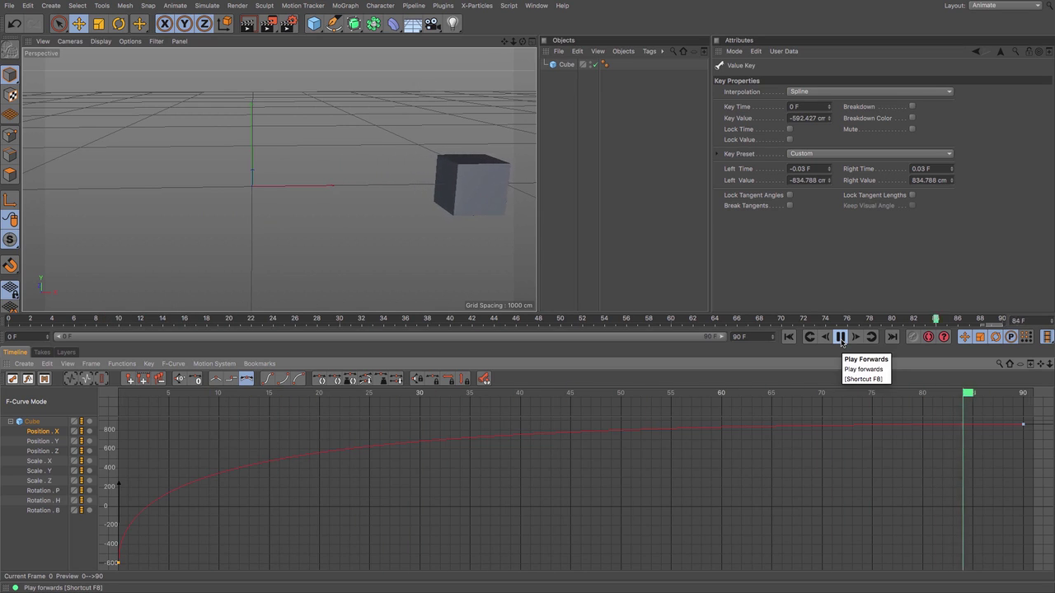
pyautogui.click(840, 337)
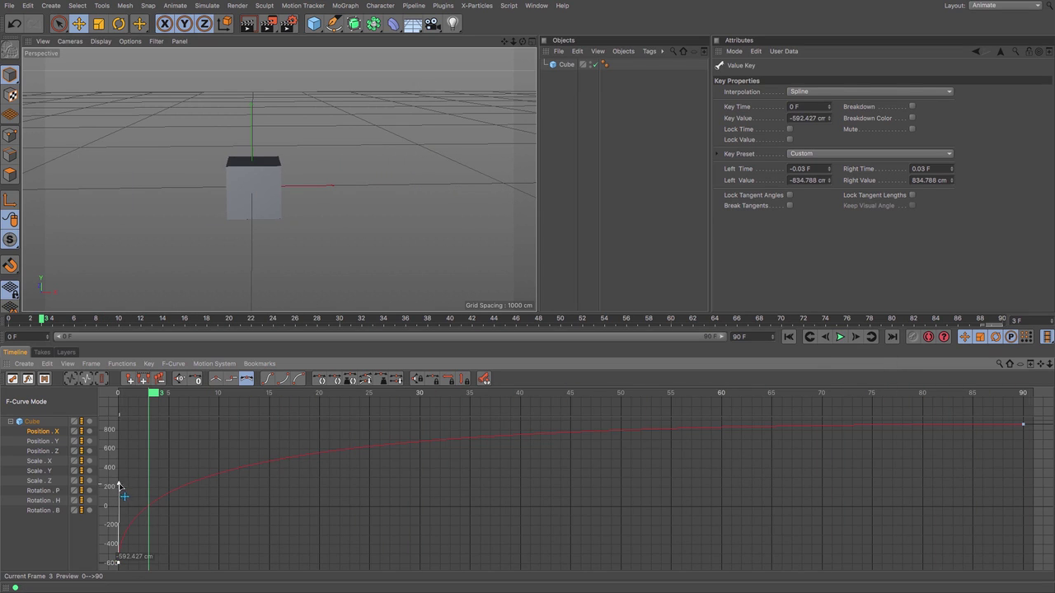
# Move the start key's right tangent out to about 3.21 F at the same height, and play the motion from frame 0.
pyautogui.moveTo(119, 486); pyautogui.dragTo(150, 486)
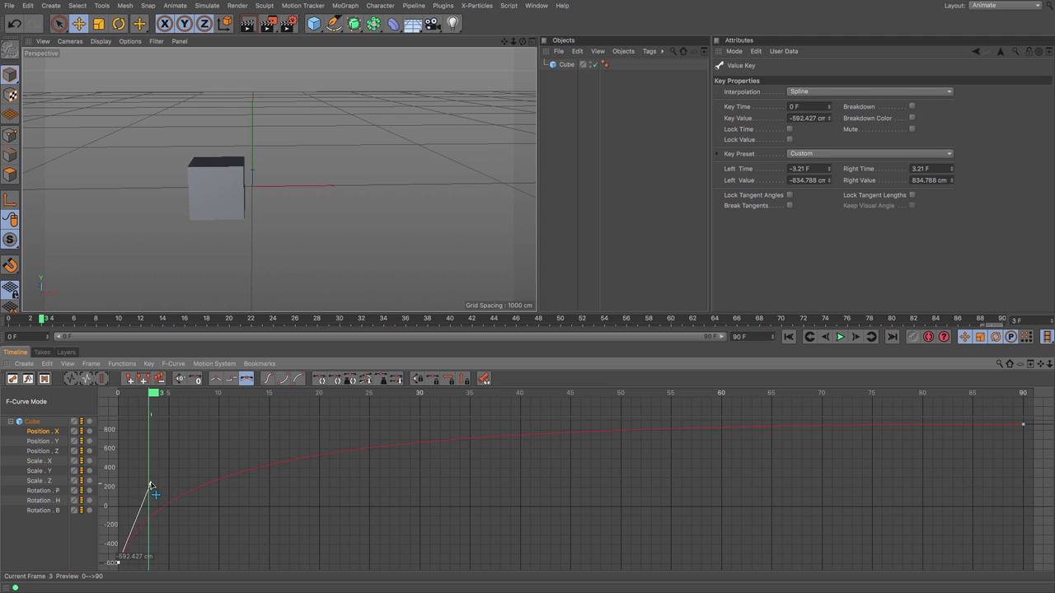
pyautogui.moveTo(150, 395); pyautogui.dragTo(50, 483)
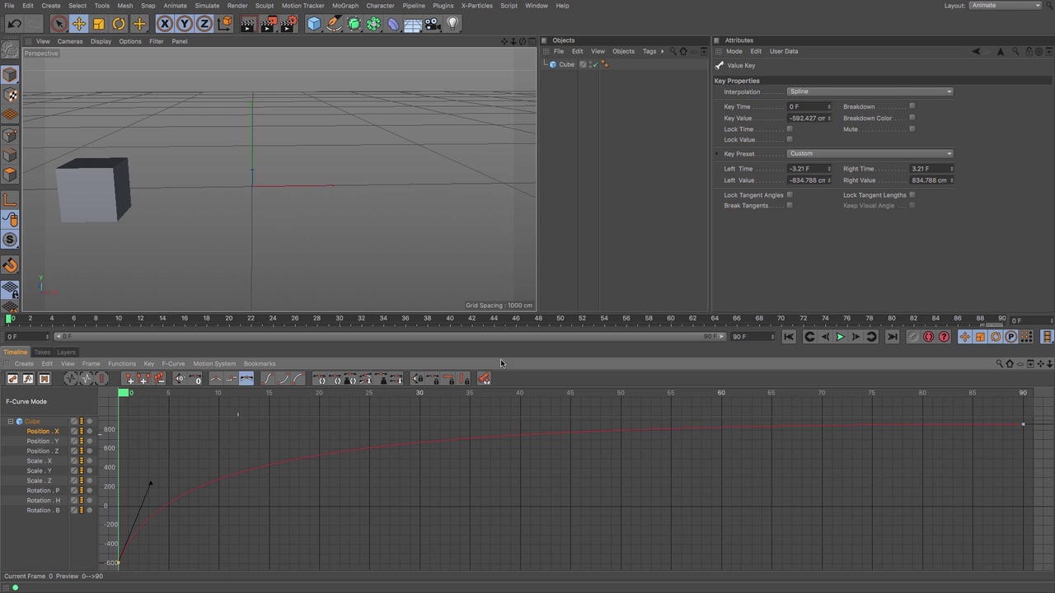
pyautogui.click(840, 337)
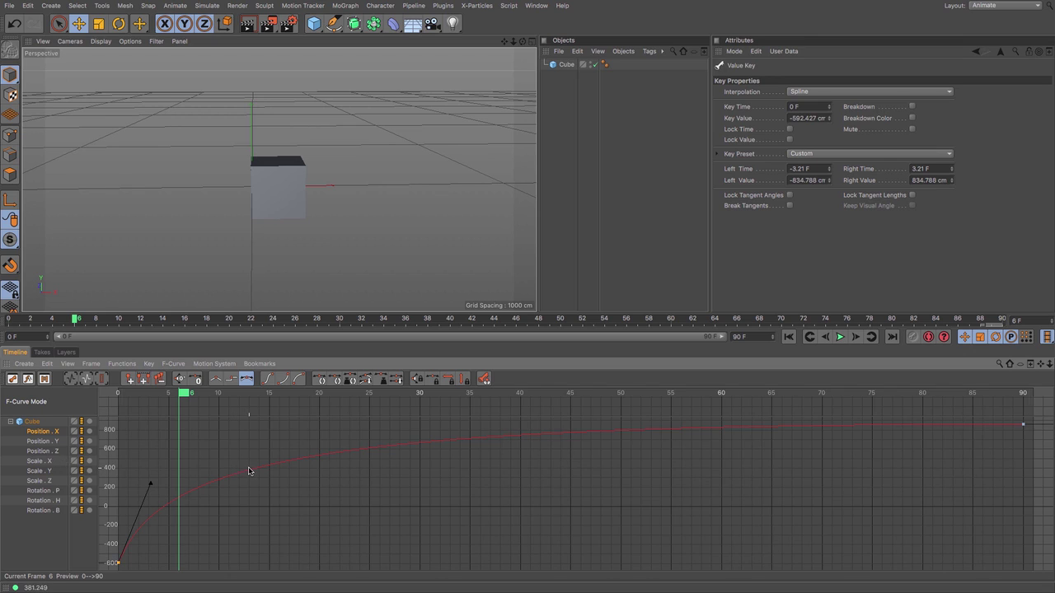
pyautogui.moveTo(251, 470)
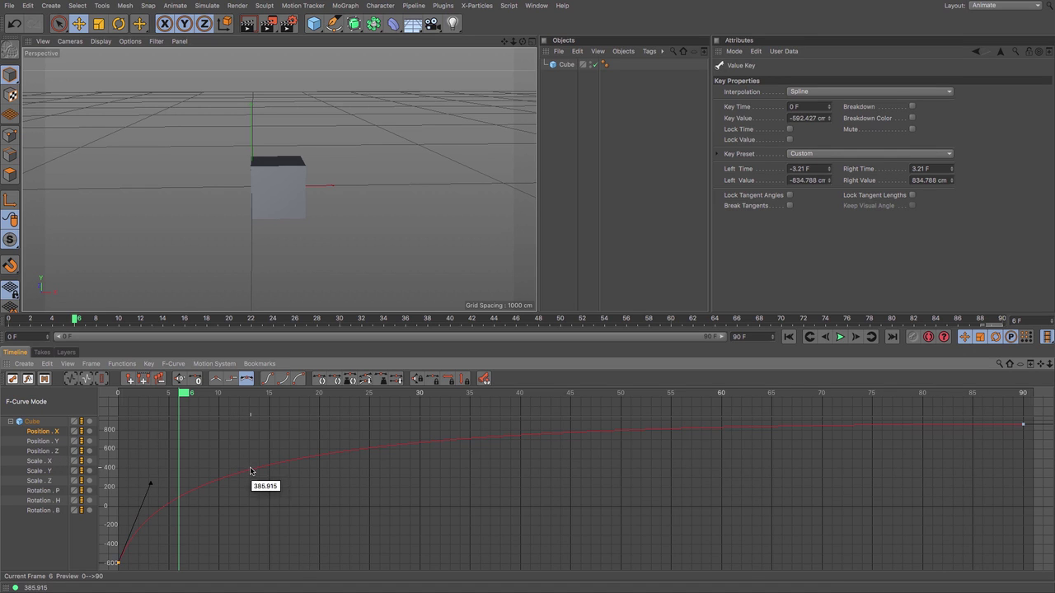